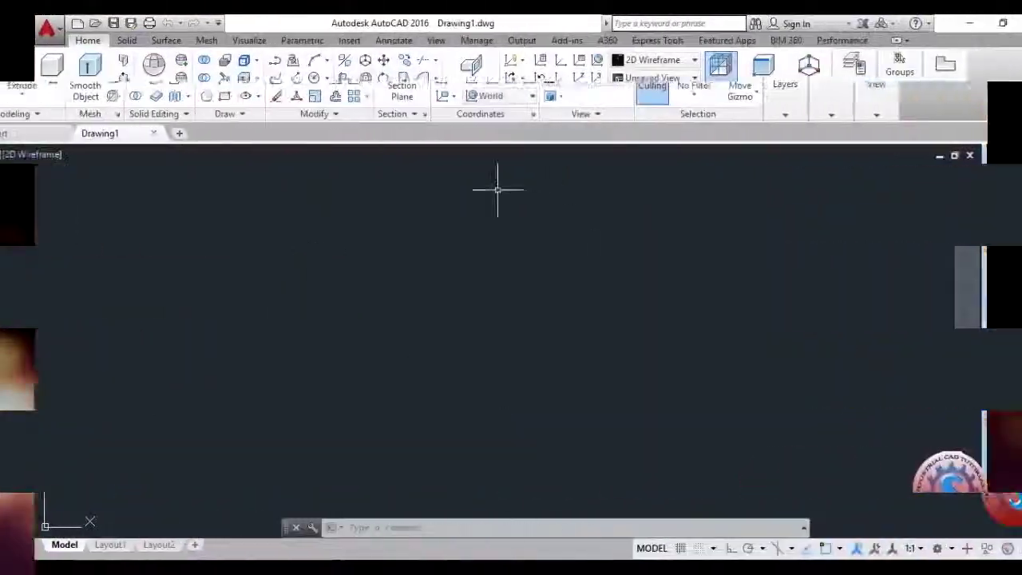
# Shade the drawing in the Conceptual visual style
pyautogui.click(217, 40)
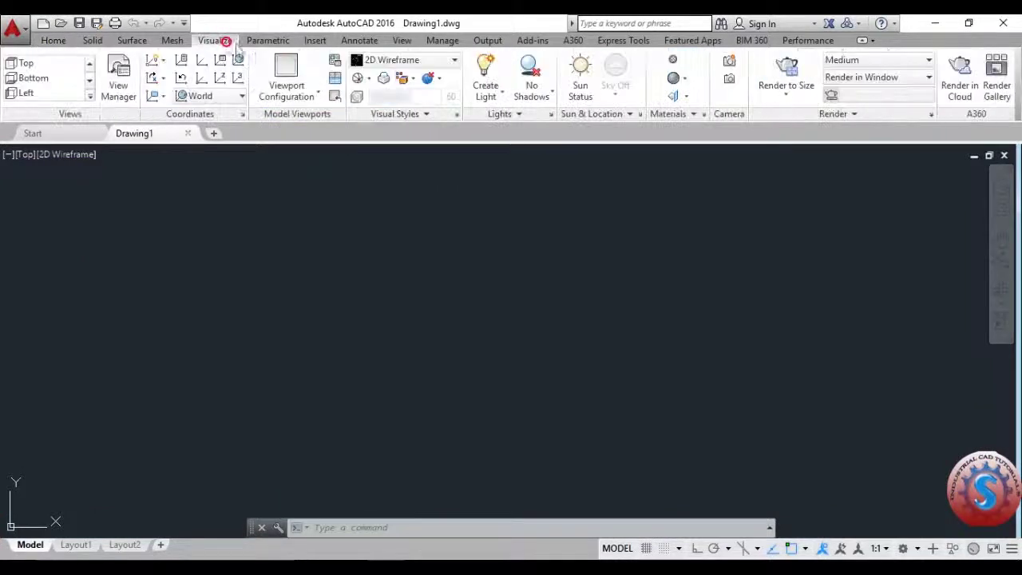
pyautogui.click(370, 62)
pyautogui.click(443, 90)
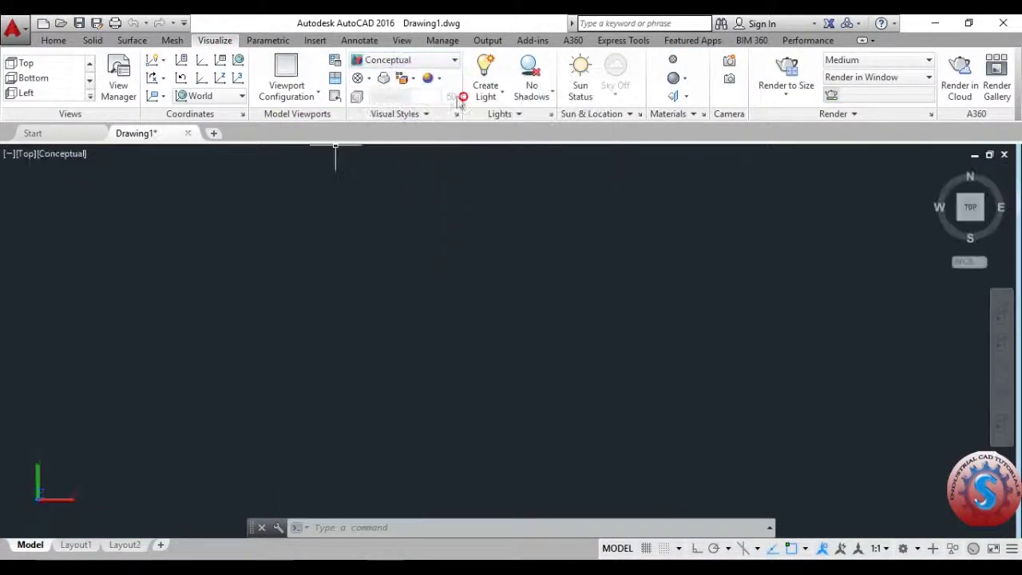
# Switch to the SW Isometric view and pan the origin toward the lower left
pyautogui.click(88, 97)
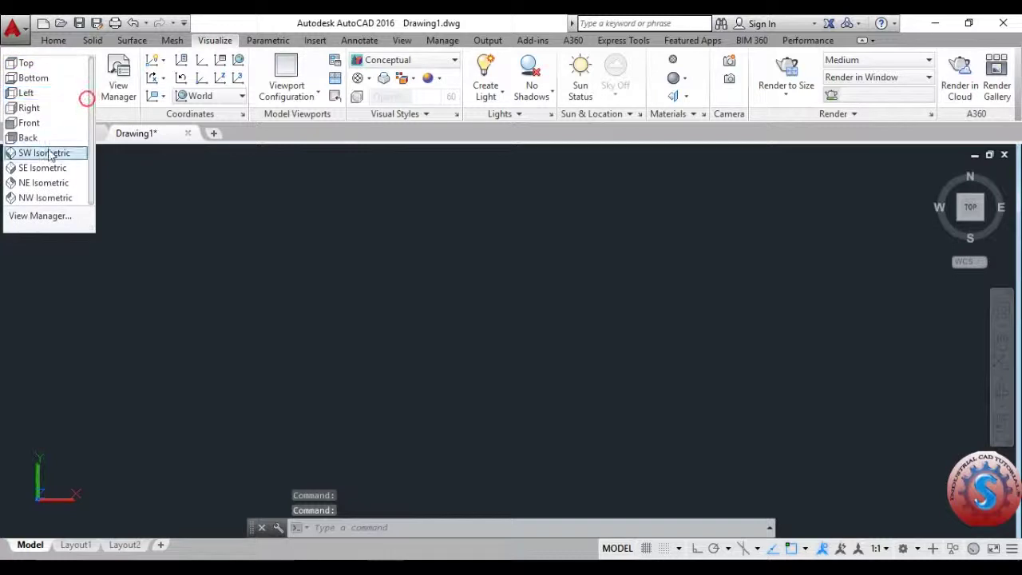
pyautogui.click(49, 155)
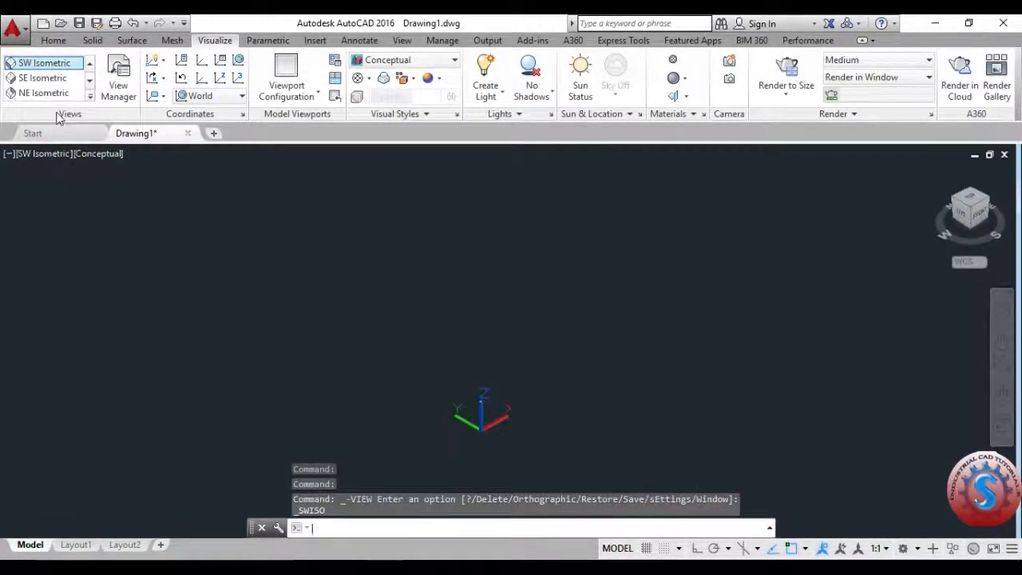
pyautogui.moveTo(463, 399); pyautogui.dragTo(44, 508, button='middle')
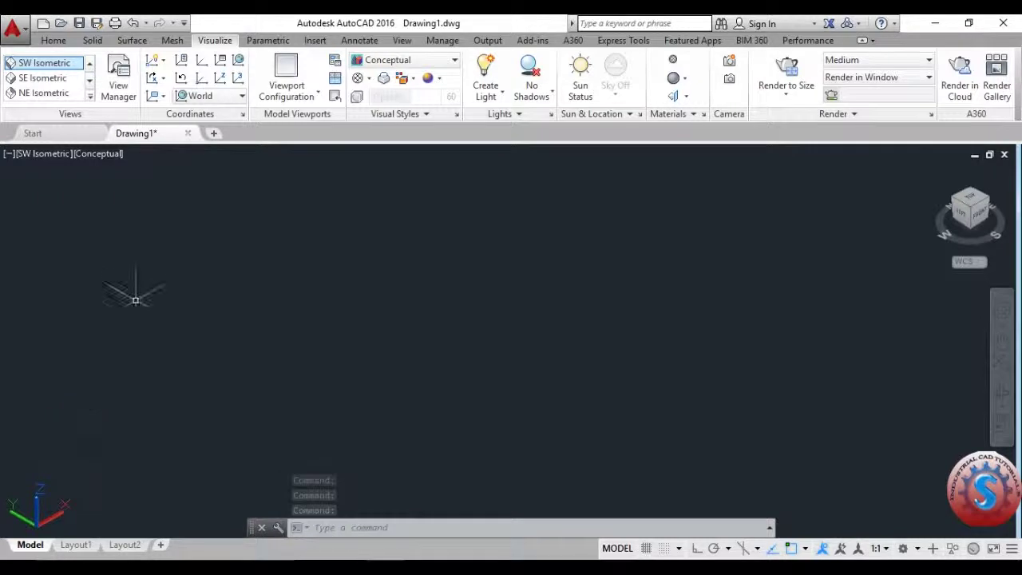
# Check the workspace choices, clear any command and return to the Home tab
pyautogui.click(920, 551)
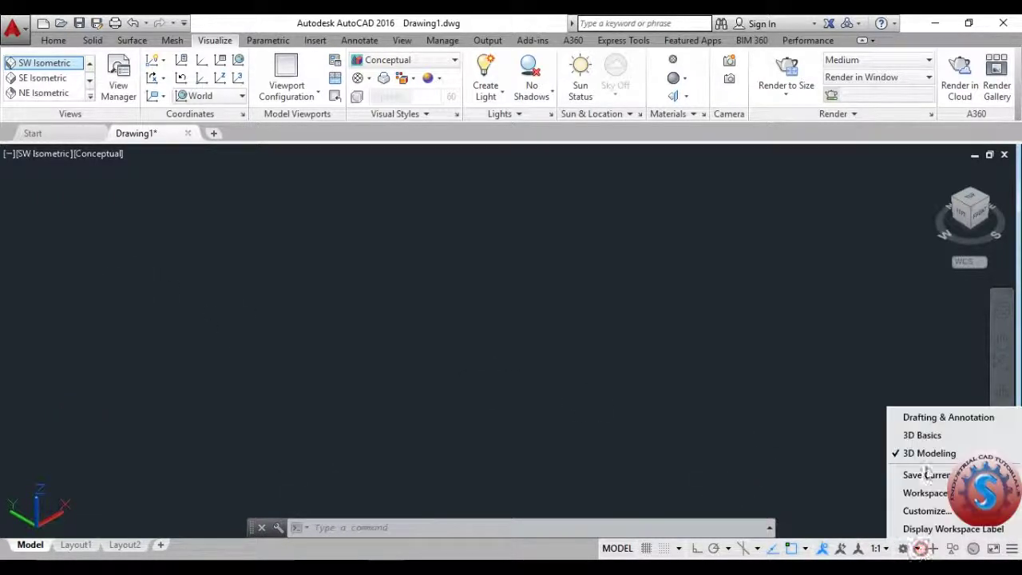
pyautogui.click(911, 453)
pyautogui.press('Escape')
pyautogui.press('Escape')
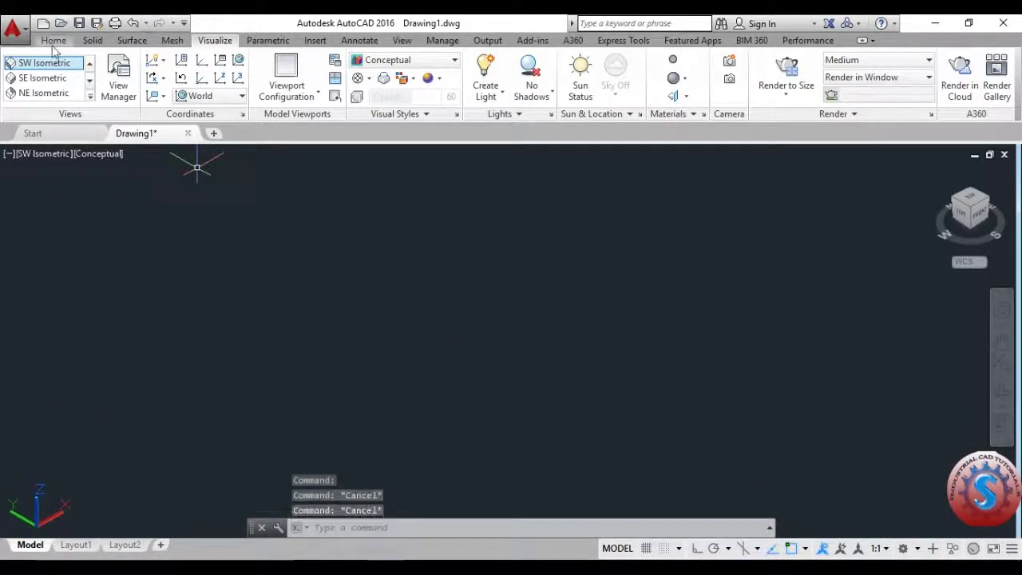
pyautogui.click(53, 40)
# Draw a torus at a picked centre with radius 300 and tube radius 20, then select it
pyautogui.click(24, 91)
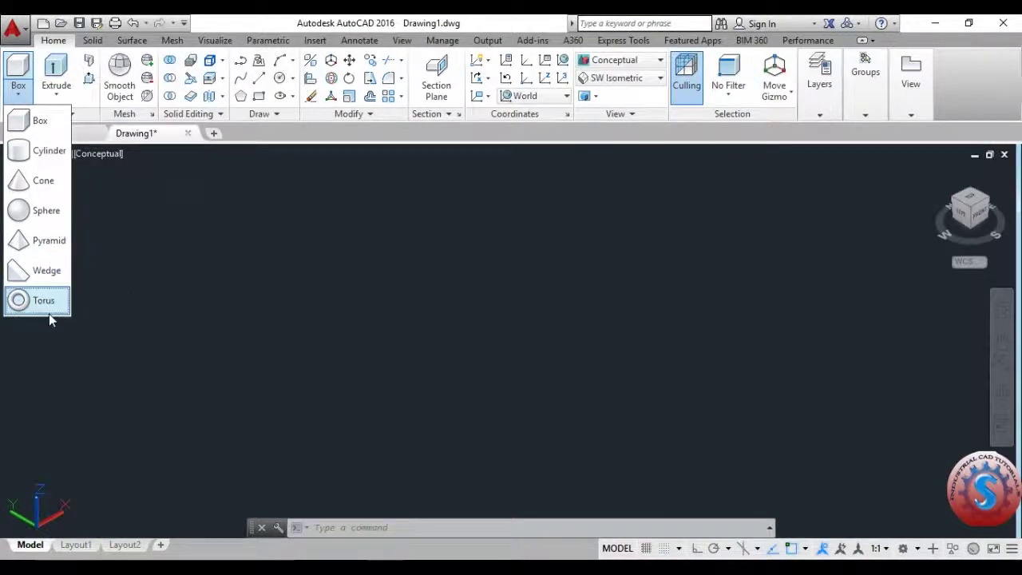
pyautogui.click(343, 531)
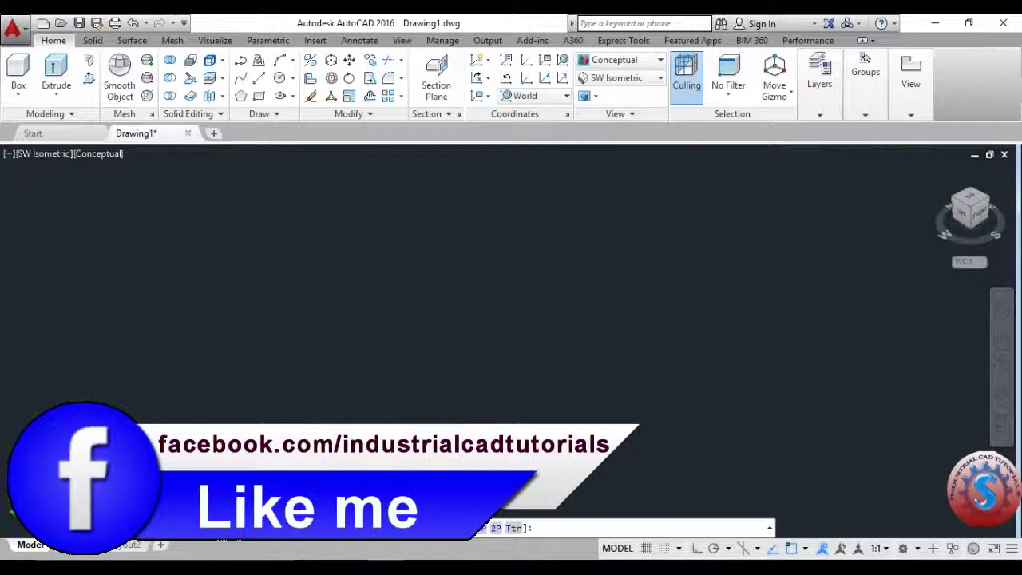
pyautogui.click(296, 289)
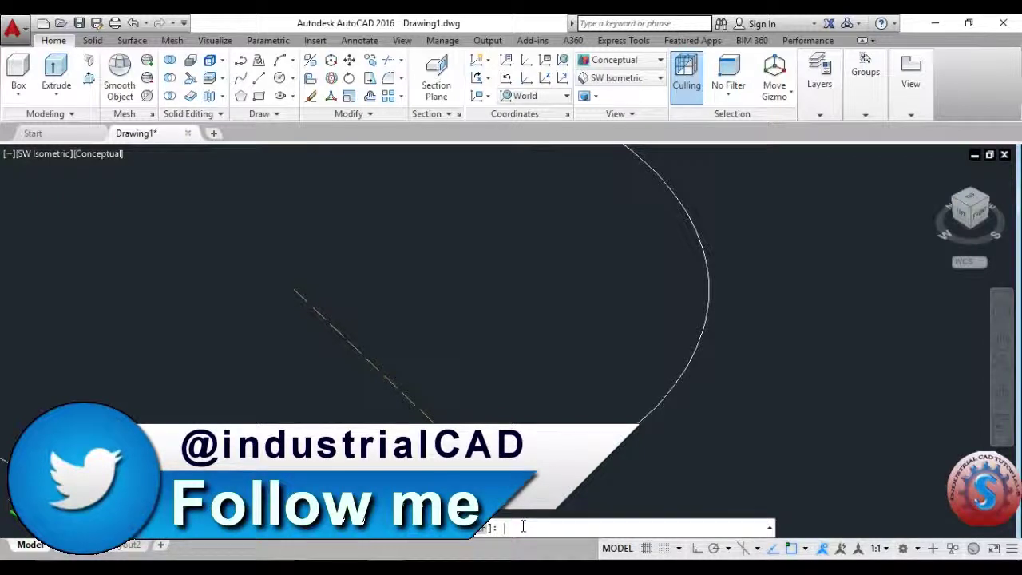
pyautogui.write('300')
pyautogui.press('Return')
pyautogui.scroll(-4, 506, 335)
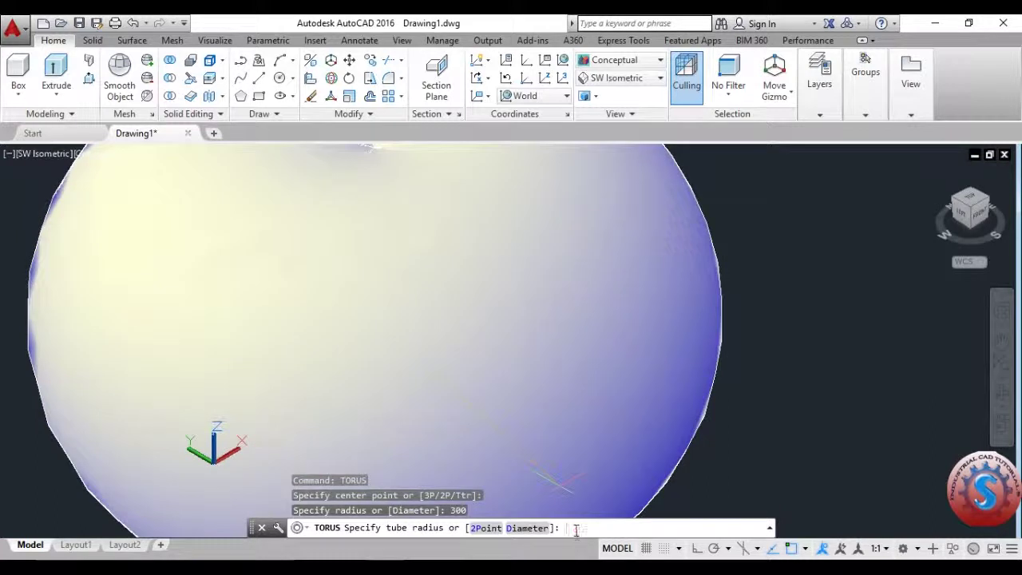
pyautogui.click(575, 529)
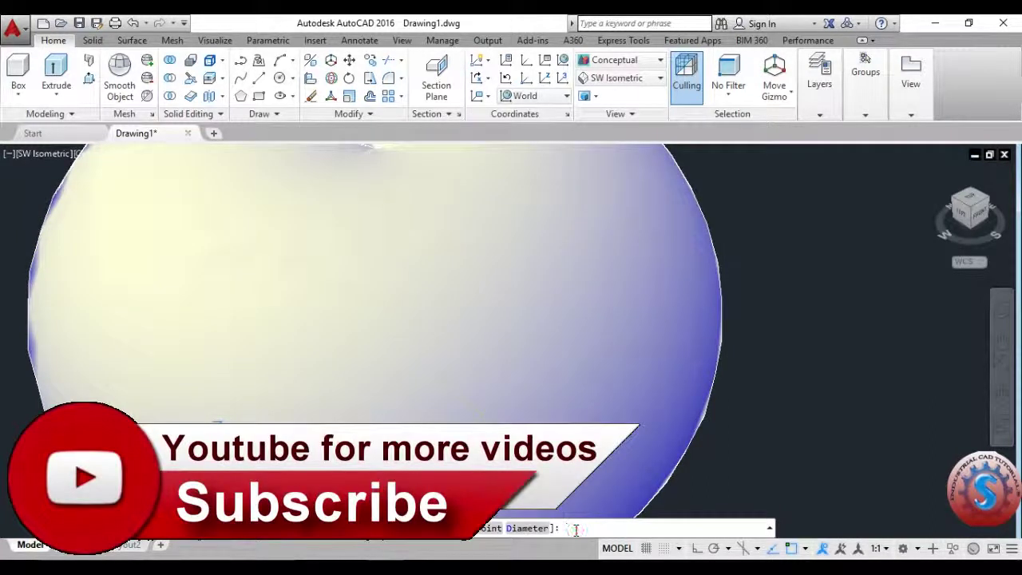
pyautogui.write('20')
pyautogui.press('Return')
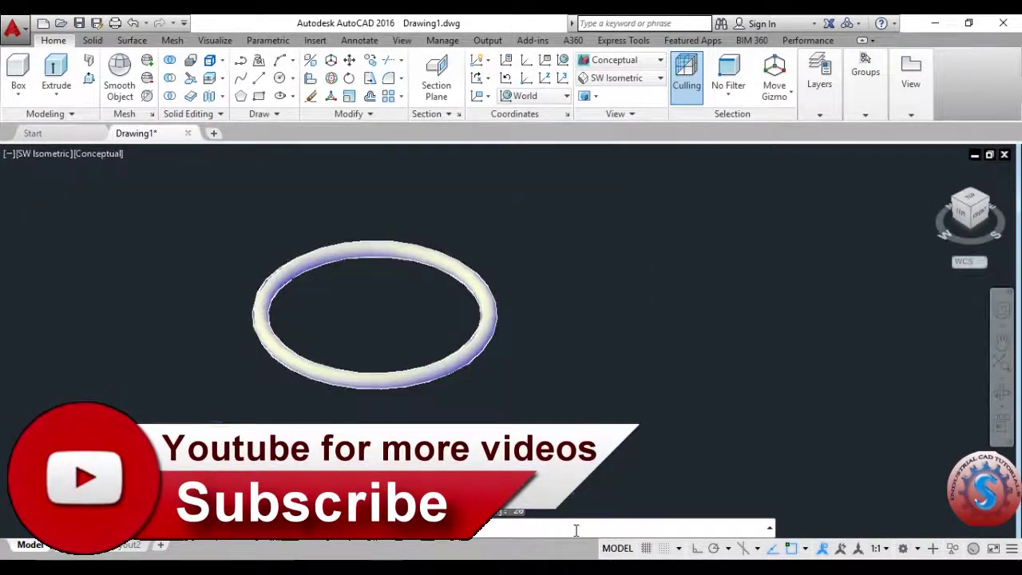
pyautogui.click(421, 362)
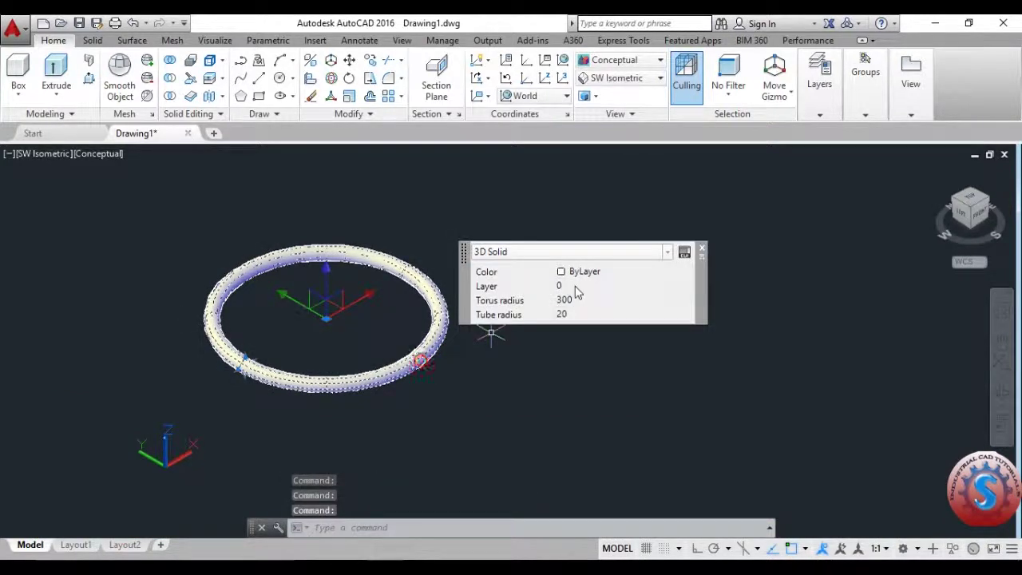
# Colour the torus Cyan in Quick Properties, checking its 300 radius and 20 tube radius
pyautogui.click(582, 273)
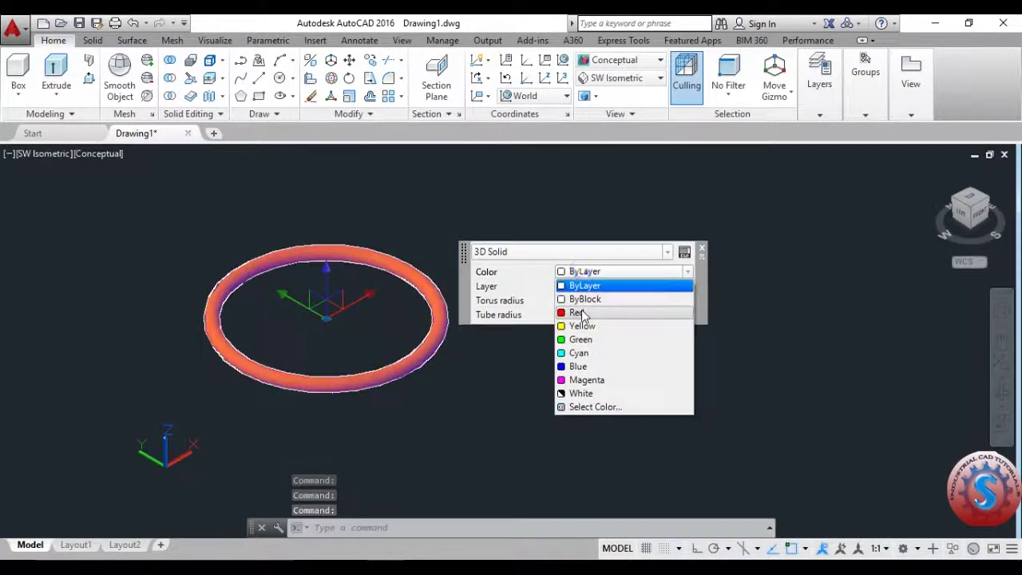
pyautogui.click(580, 352)
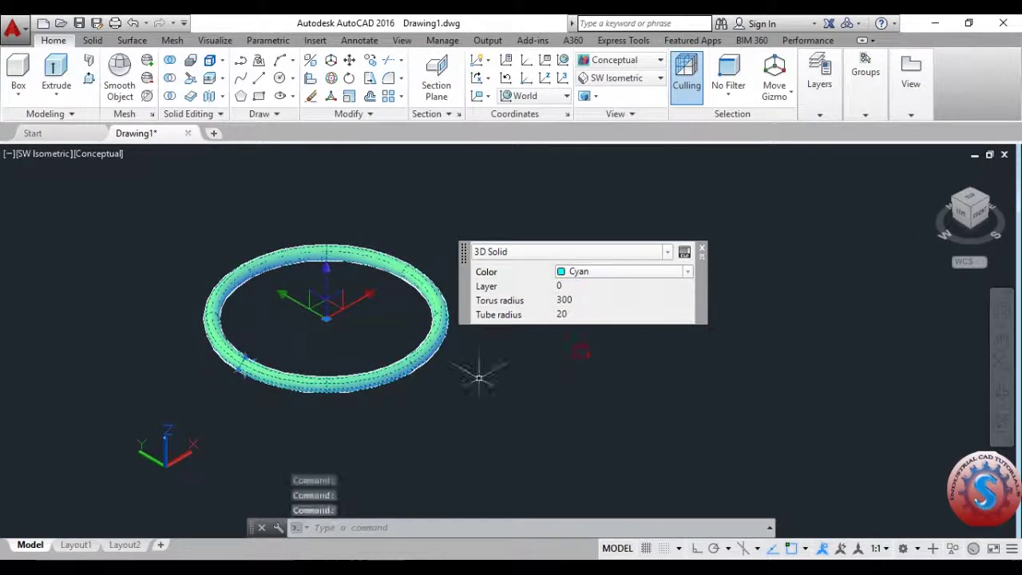
pyautogui.press('Escape')
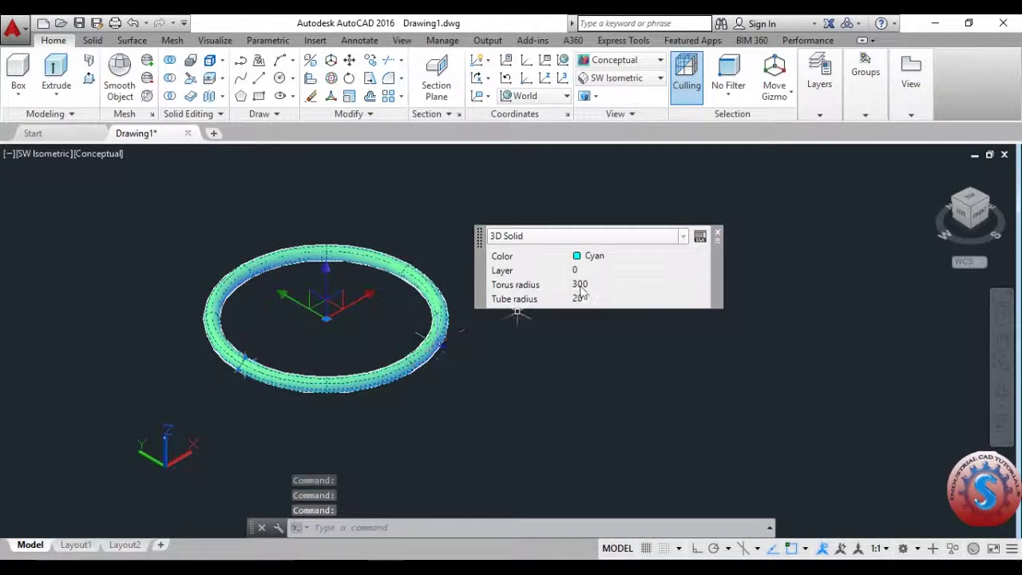
pyautogui.click(580, 286)
pyautogui.click(588, 298)
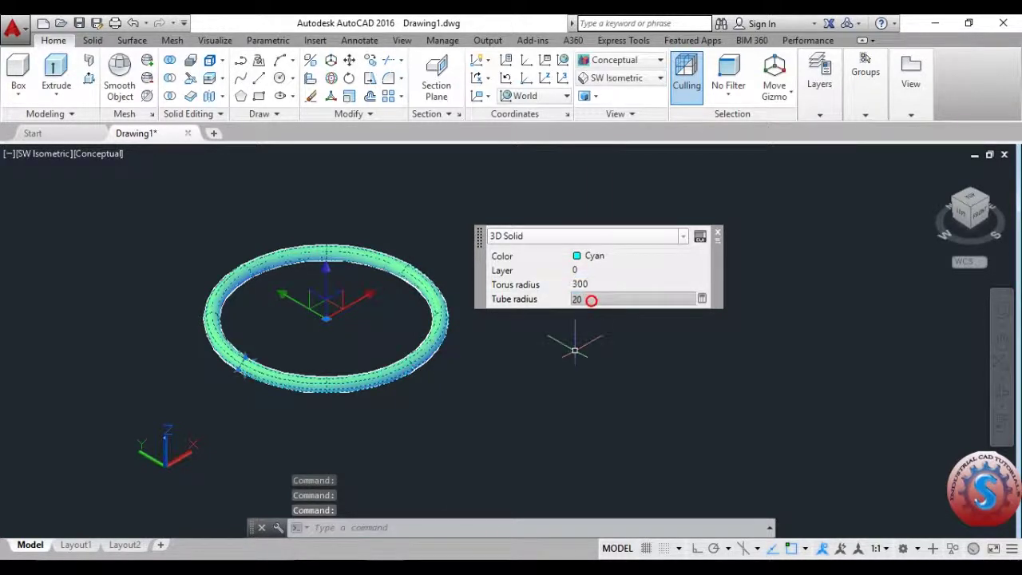
pyautogui.click(575, 349)
pyautogui.press('Escape')
pyautogui.press('Escape')
pyautogui.moveTo(486, 404); pyautogui.dragTo(335, 430, button='middle')
pyautogui.click(376, 524)
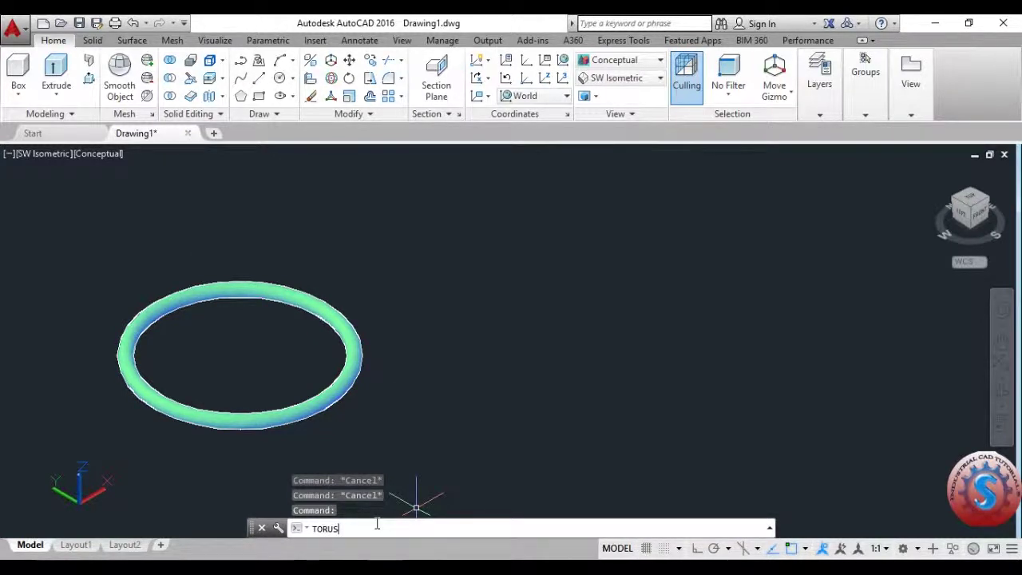
# Create a second torus with diameter 600, sizing its tube by two picked points
pyautogui.write('TORUS')
pyautogui.press('Return')
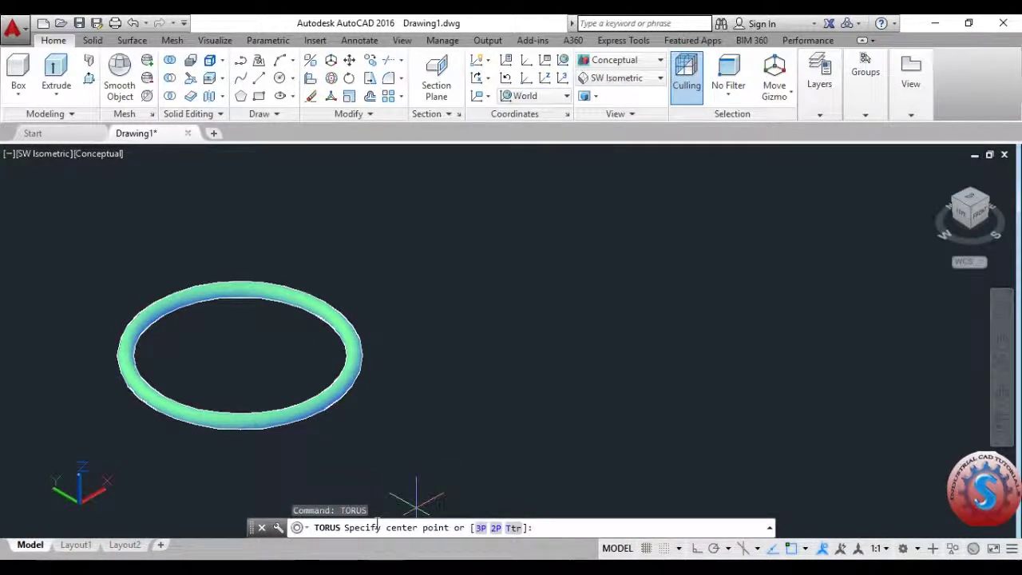
pyautogui.click(456, 337)
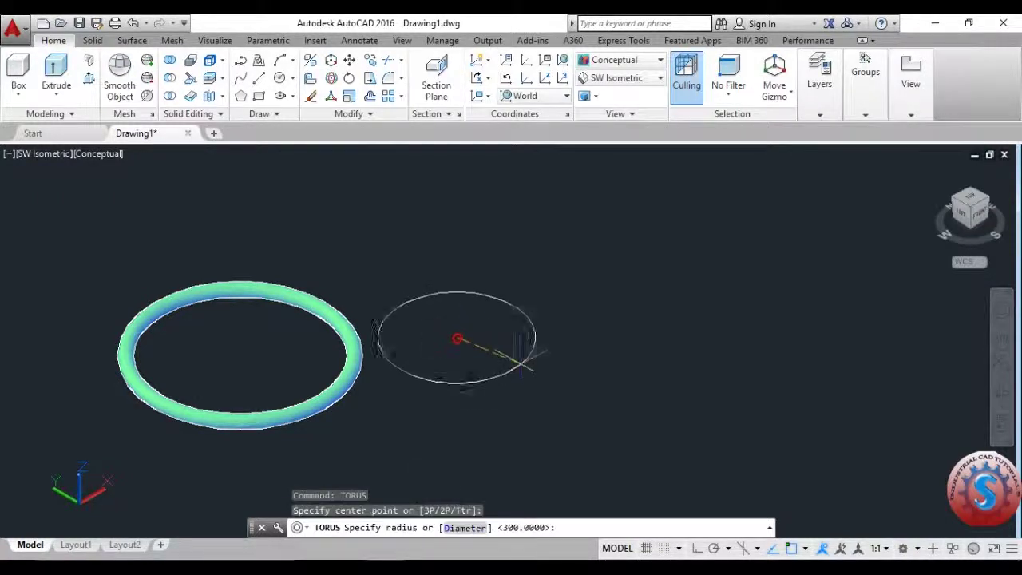
pyautogui.click(470, 527)
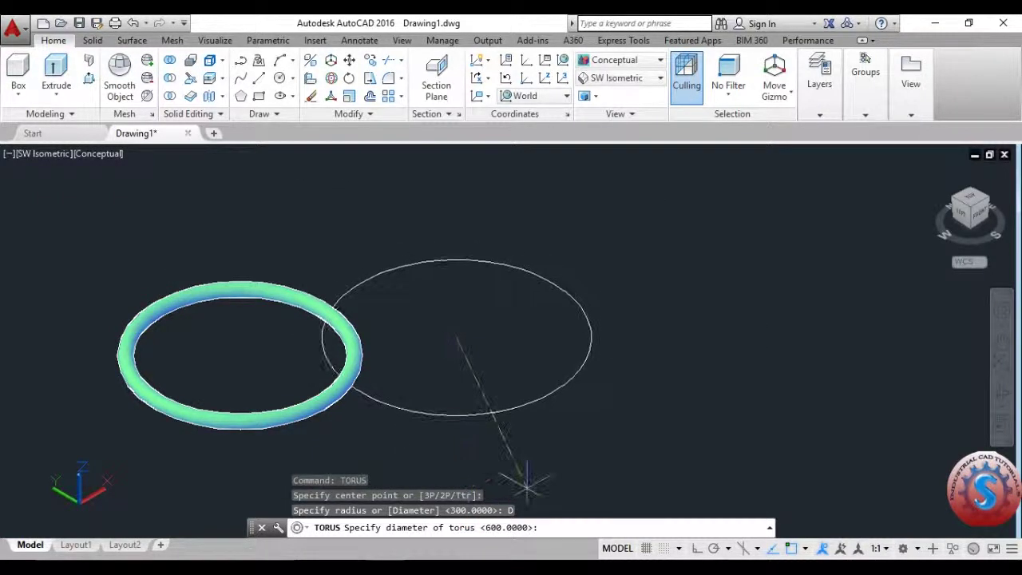
pyautogui.moveTo(526, 481); pyautogui.dragTo(440, 463, button='middle')
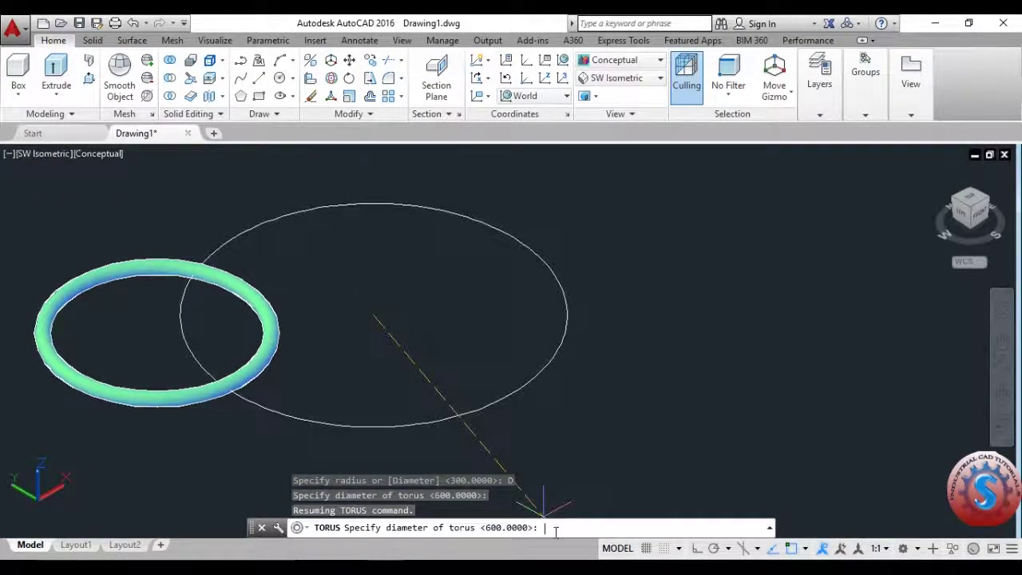
pyautogui.write('600')
pyautogui.press('Return')
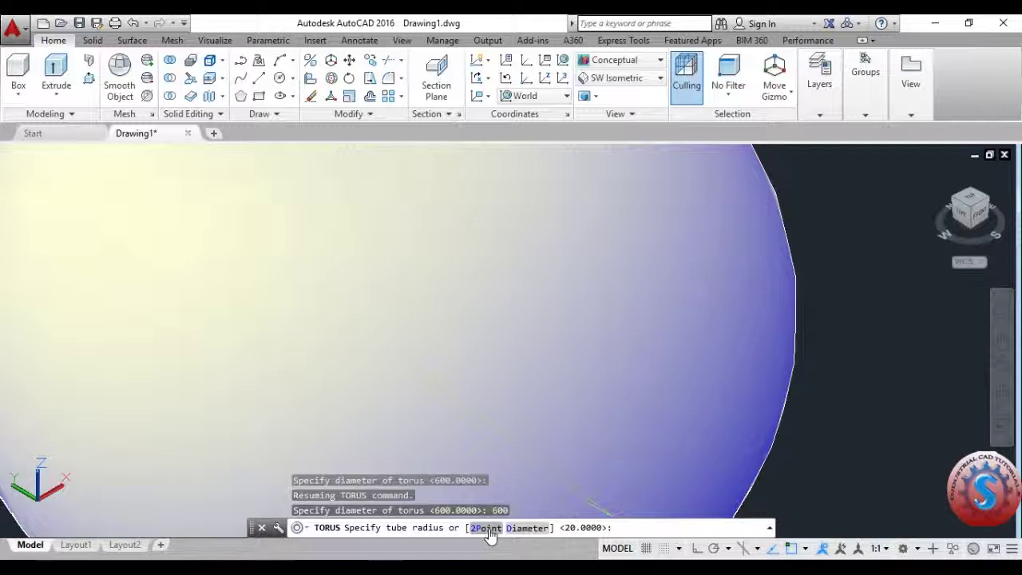
pyautogui.click(486, 528)
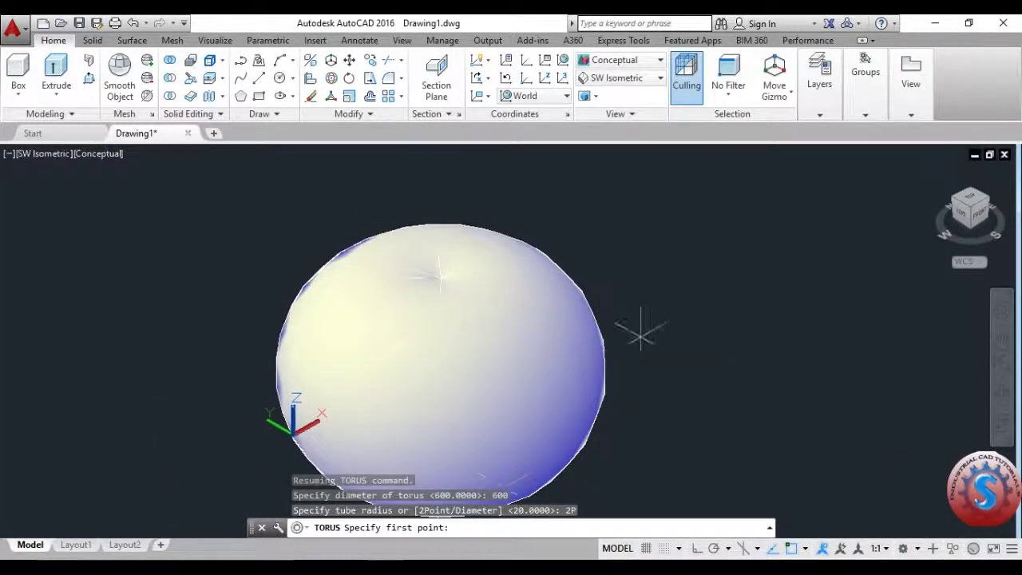
pyautogui.click(640, 334)
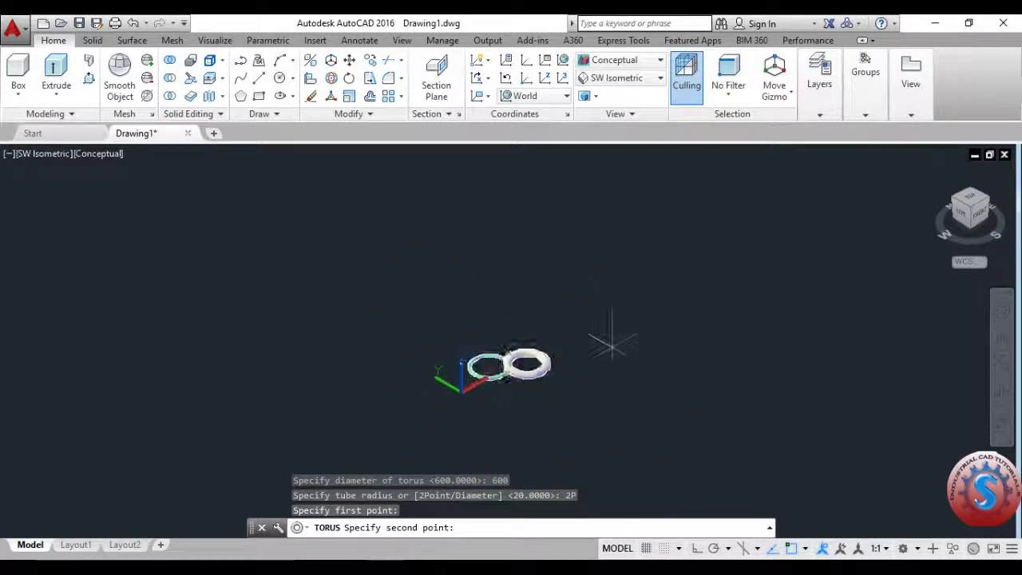
pyautogui.click(611, 345)
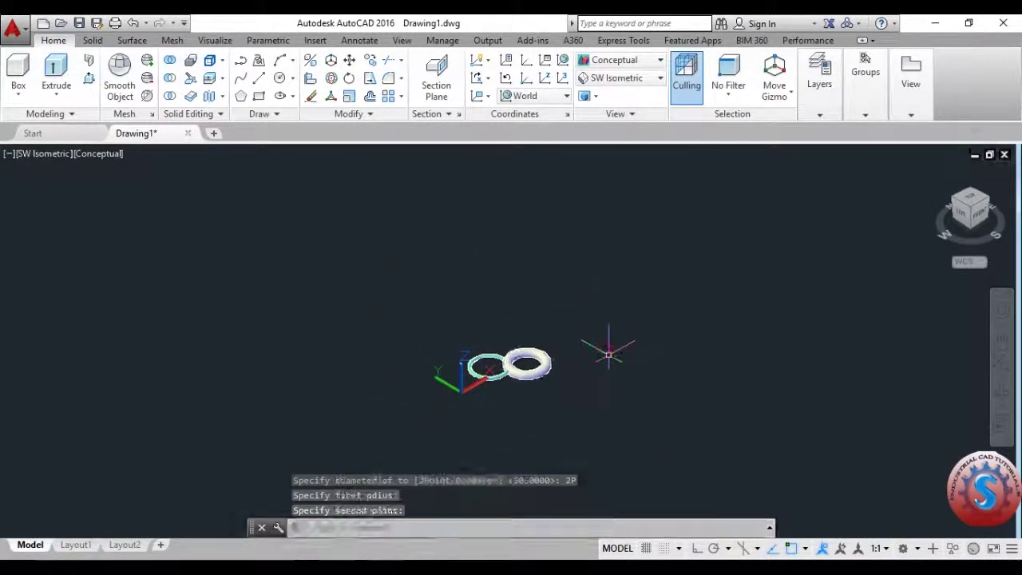
pyautogui.scroll(5, 604, 347)
# Move the thick white torus from its centre to a point on the right, clear of the cyan ring
pyautogui.scroll(2, 573, 382)
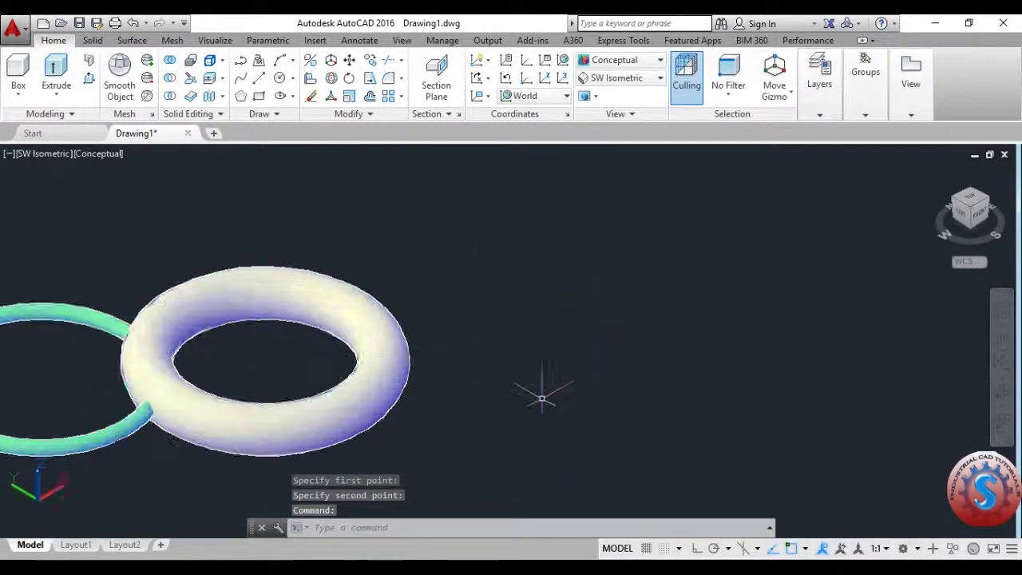
pyautogui.moveTo(607, 409); pyautogui.dragTo(607, 381, button='middle')
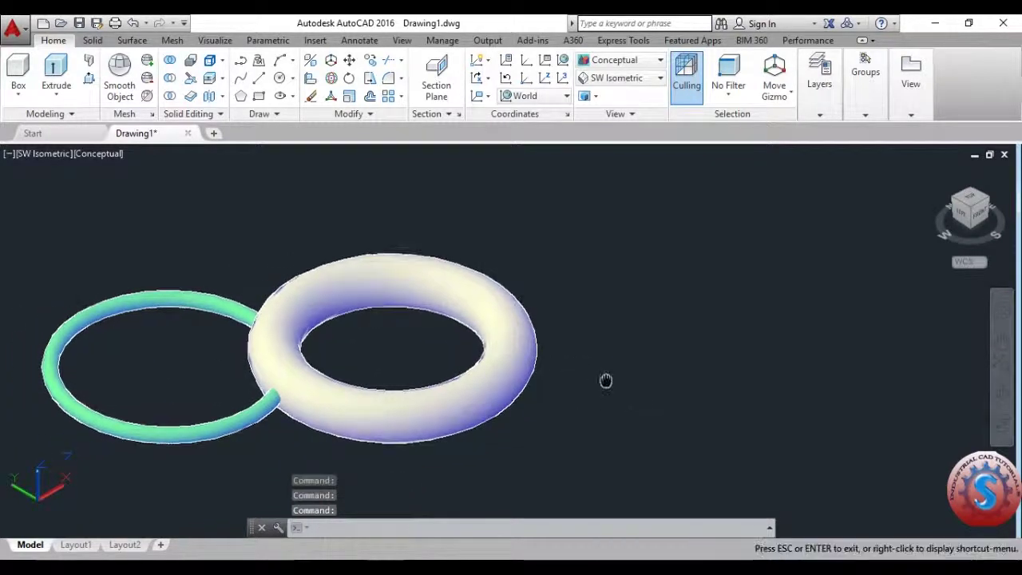
pyautogui.moveTo(562, 417); pyautogui.dragTo(600, 372, button='middle')
pyautogui.scroll(2, 600, 372)
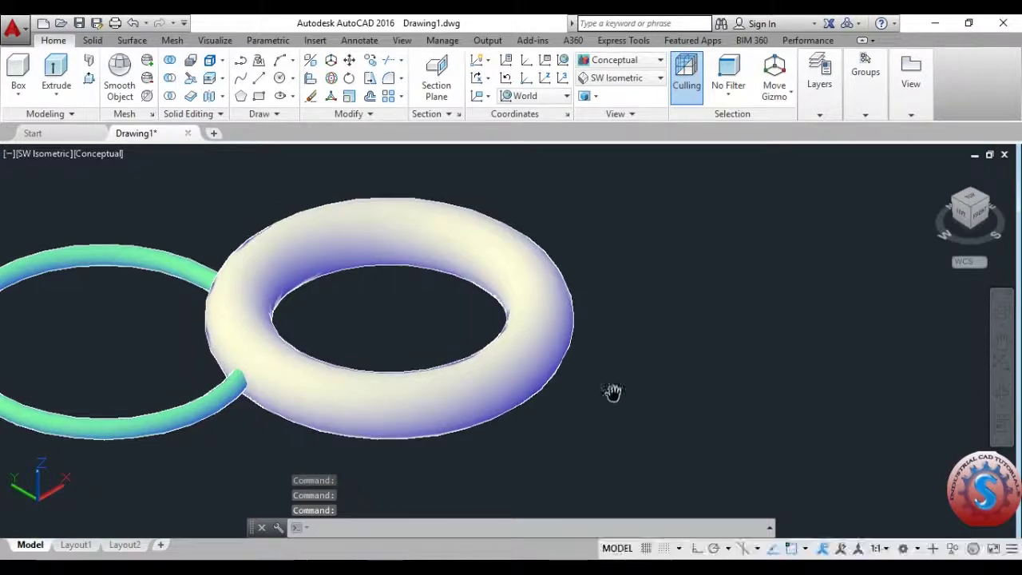
pyautogui.scroll(-3, 611, 392)
pyautogui.scroll(2, 609, 384)
pyautogui.press('Escape')
pyautogui.write('M')
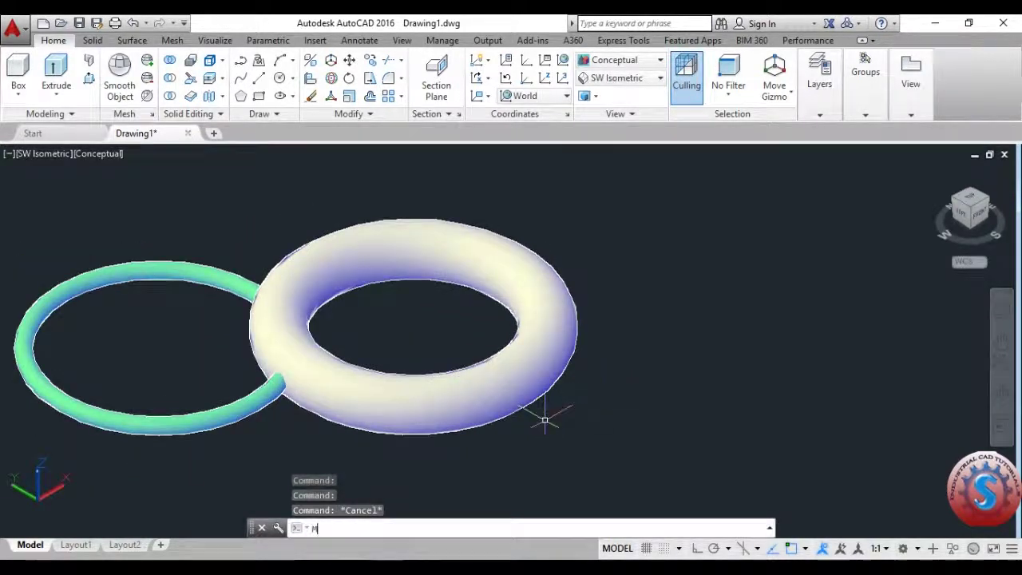
pyautogui.press('Return')
pyautogui.click(584, 413)
pyautogui.click(554, 389)
pyautogui.press('Return')
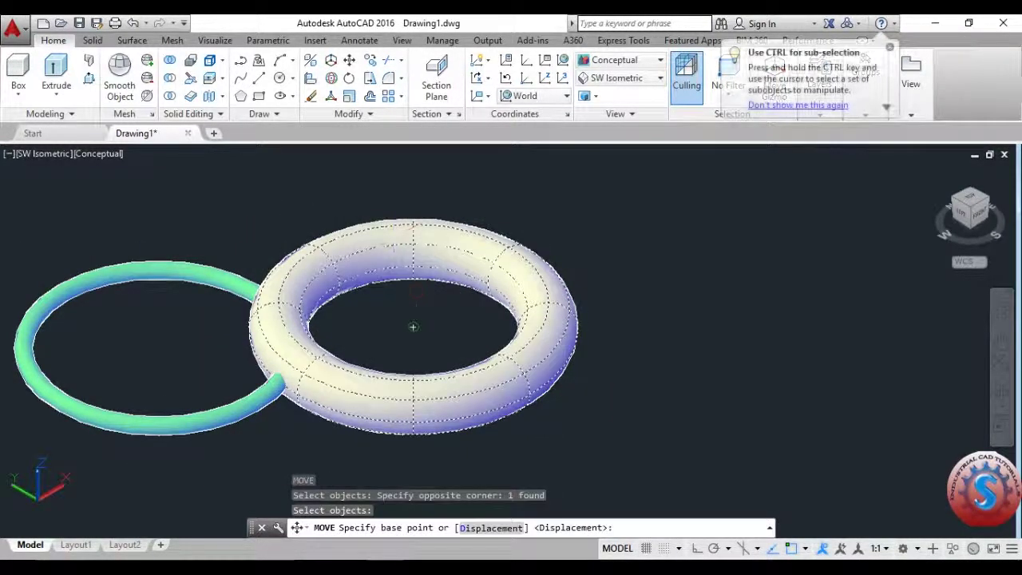
pyautogui.click(412, 327)
pyautogui.click(480, 337)
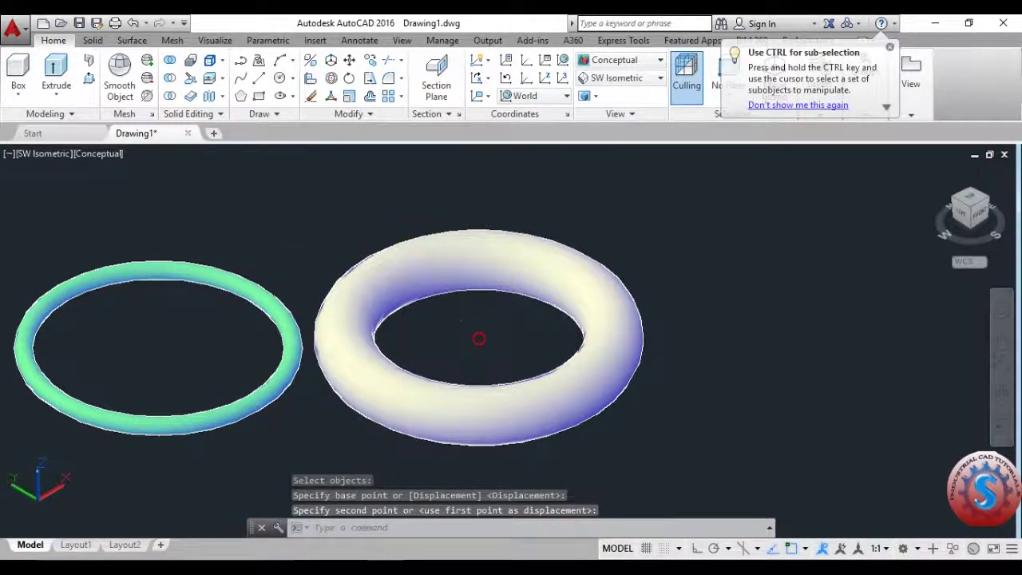
pyautogui.press('Escape')
# Zoom and pan to recentre the view on both tori
pyautogui.scroll(-3, 651, 392)
pyautogui.scroll(2, 650, 388)
pyautogui.moveTo(651, 392); pyautogui.dragTo(582, 418, button='middle')
pyautogui.scroll(-2, 515, 371)
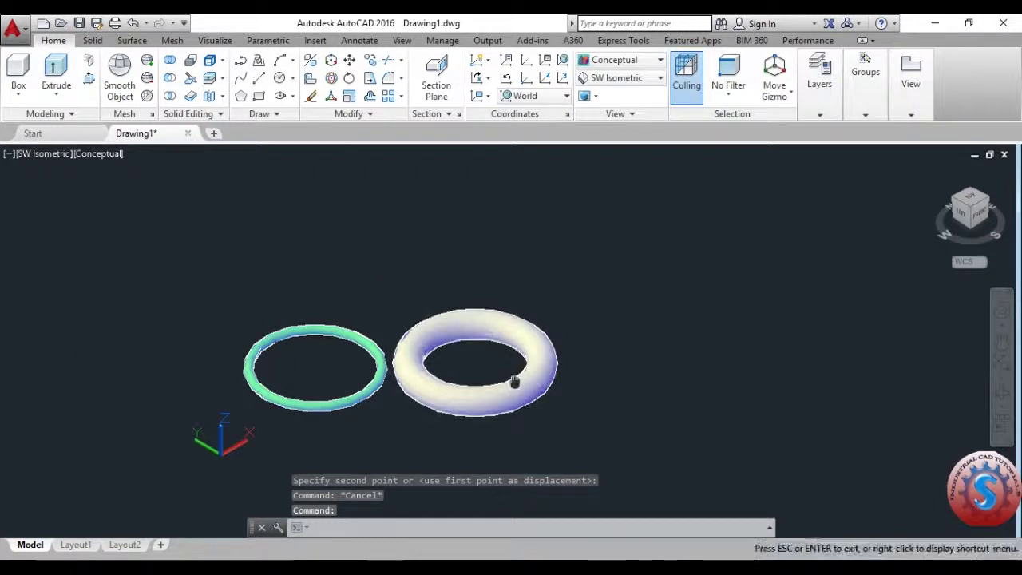
pyautogui.moveTo(516, 382); pyautogui.dragTo(405, 354, button='middle')
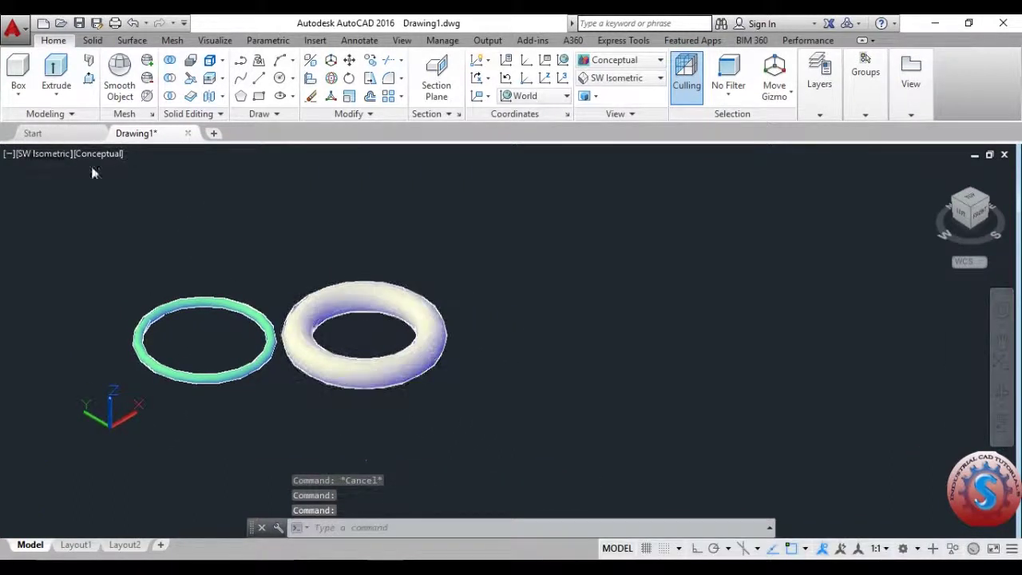
# Create a 3-point torus right of the white one, radius 360.6257 and tube 20
pyautogui.click(20, 94)
pyautogui.click(36, 297)
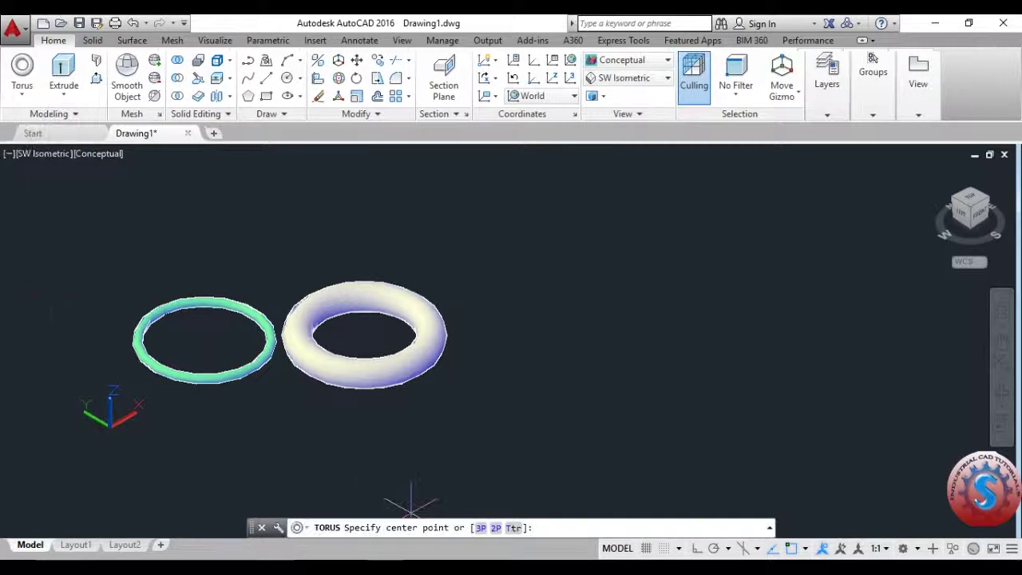
pyautogui.click(481, 528)
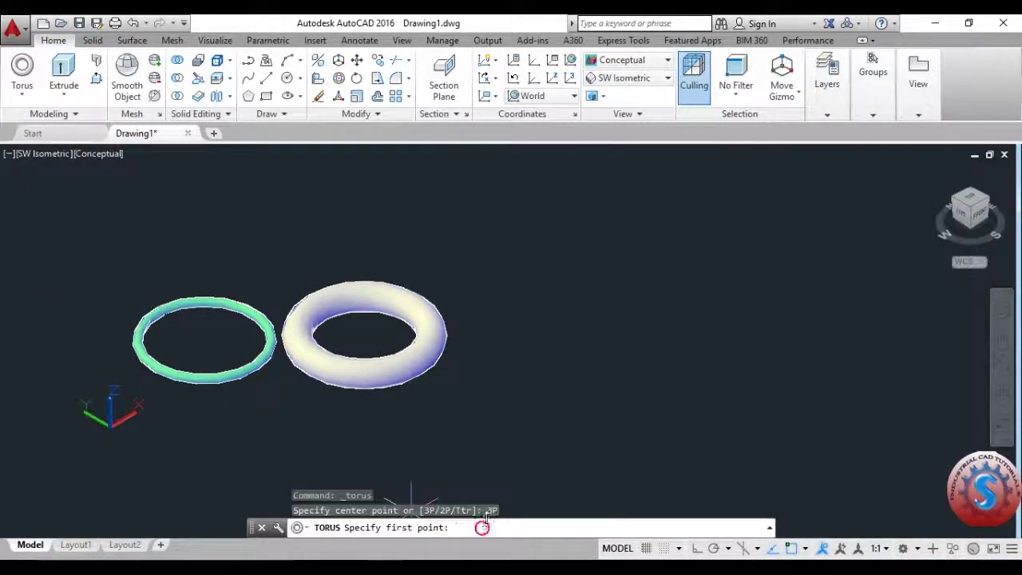
pyautogui.click(511, 293)
pyautogui.click(626, 336)
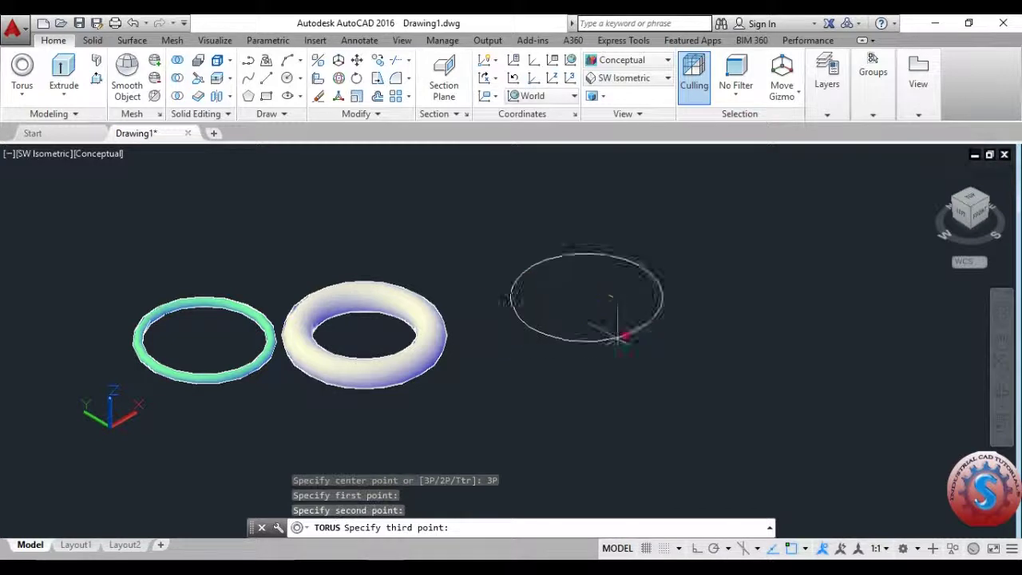
pyautogui.click(496, 383)
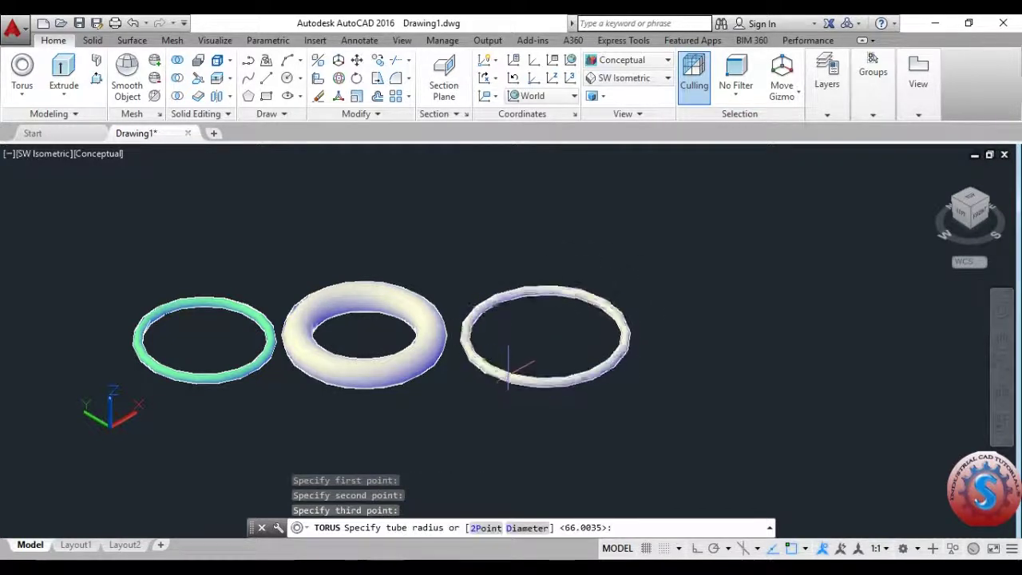
pyautogui.click(509, 374)
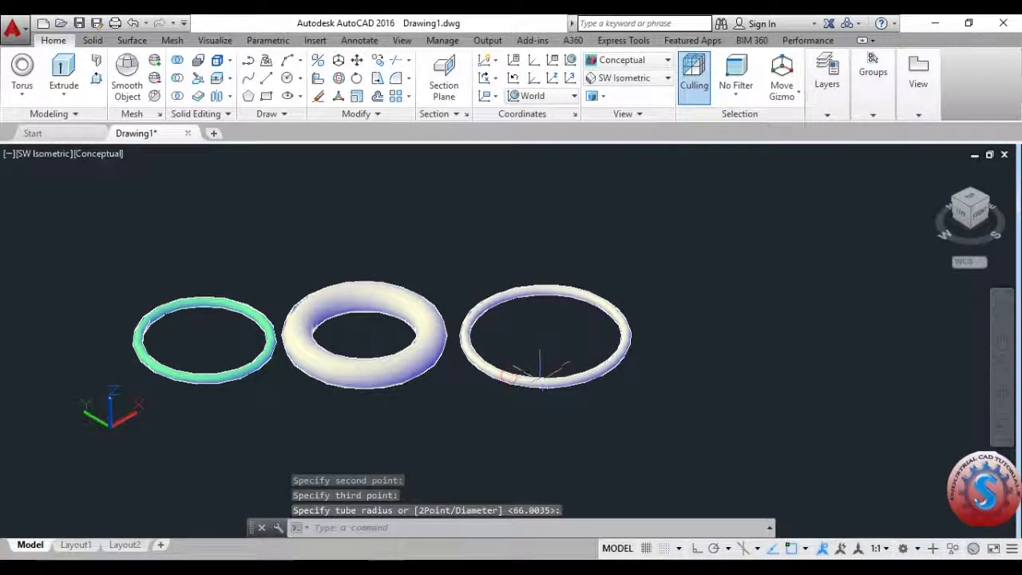
# Colour the third torus Green in Quick Properties
pyautogui.click(540, 379)
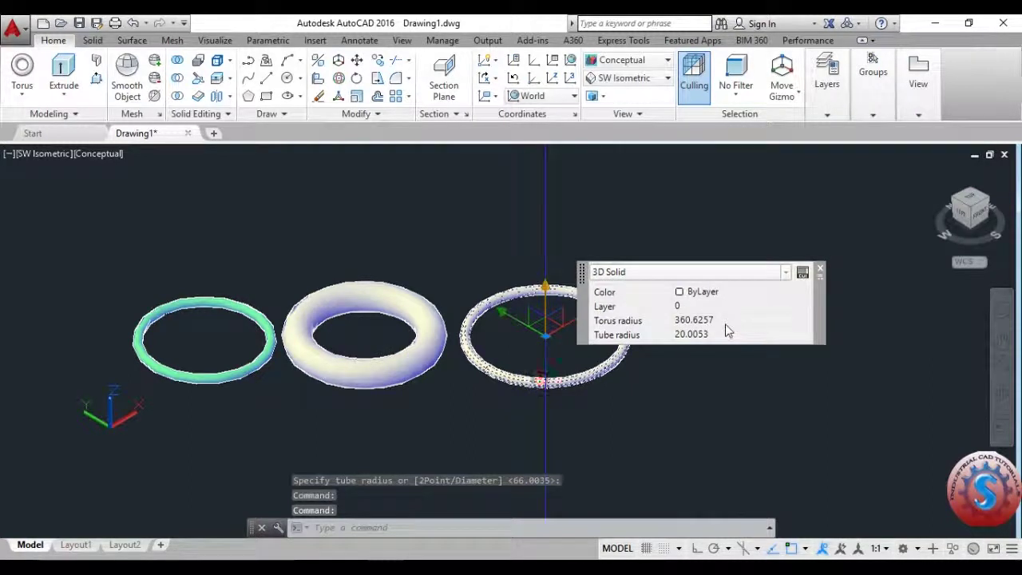
pyautogui.click(717, 292)
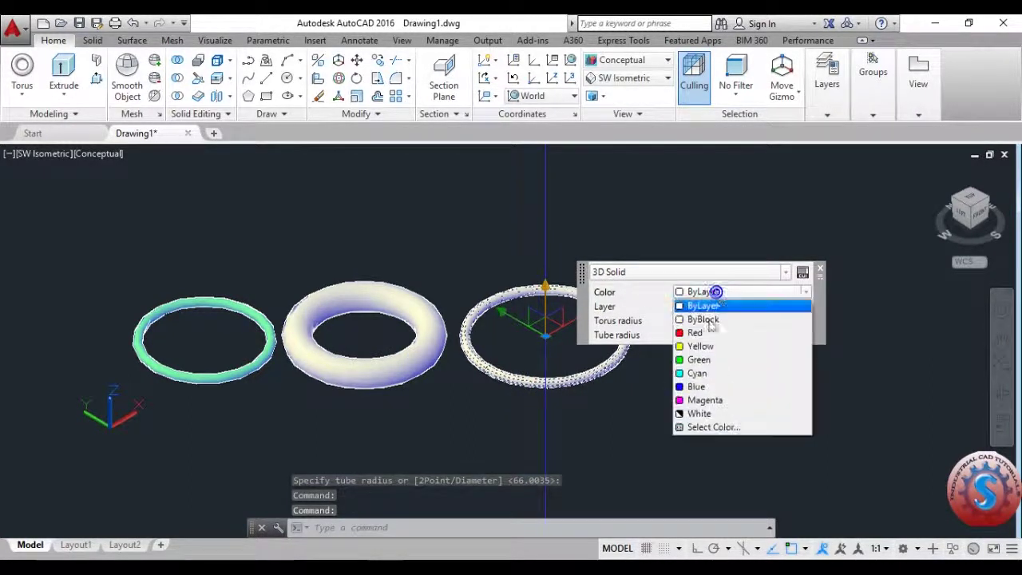
pyautogui.click(699, 358)
pyautogui.press('Escape')
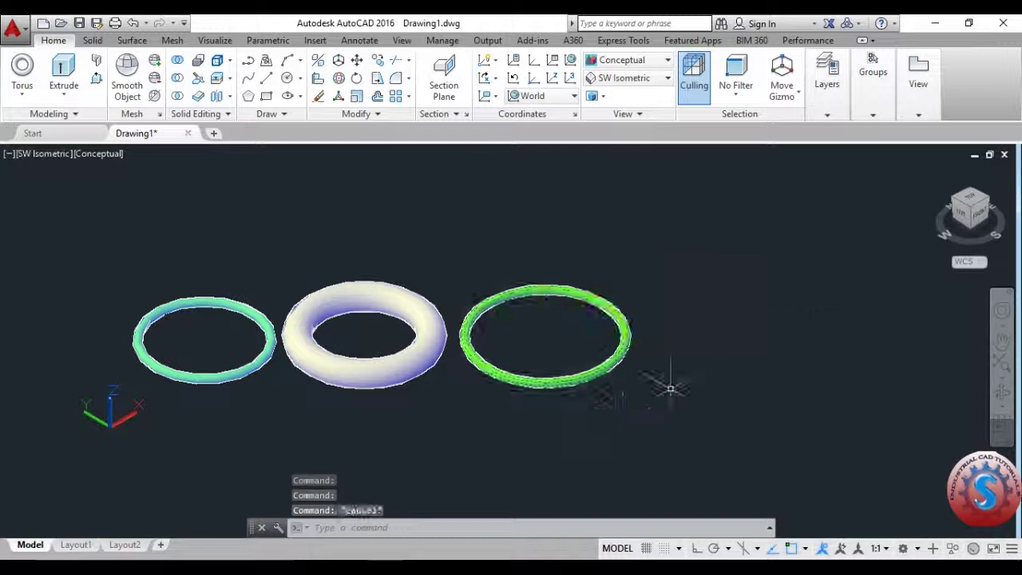
pyautogui.moveTo(666, 383); pyautogui.dragTo(583, 397, button='middle')
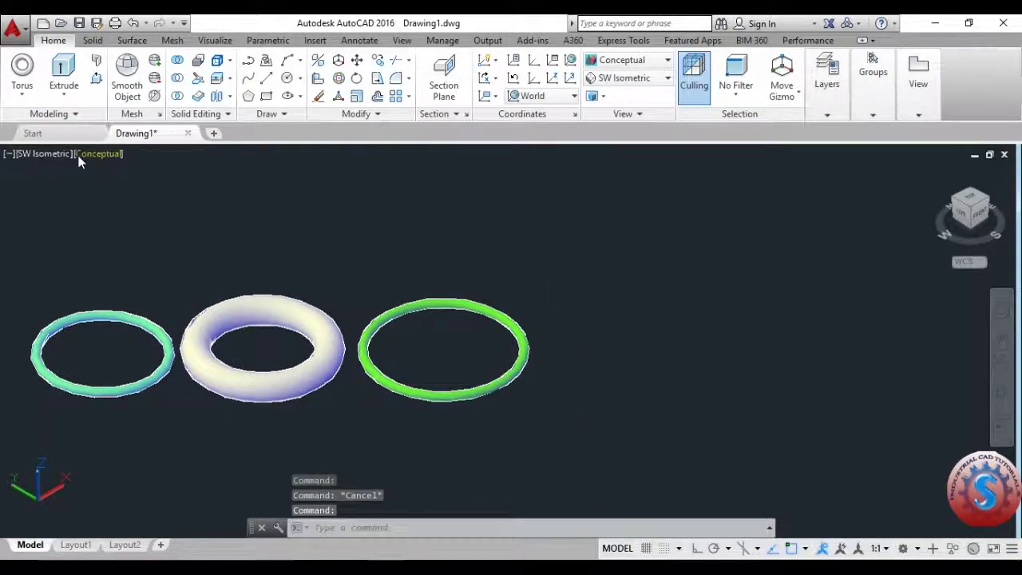
pyautogui.click(345, 526)
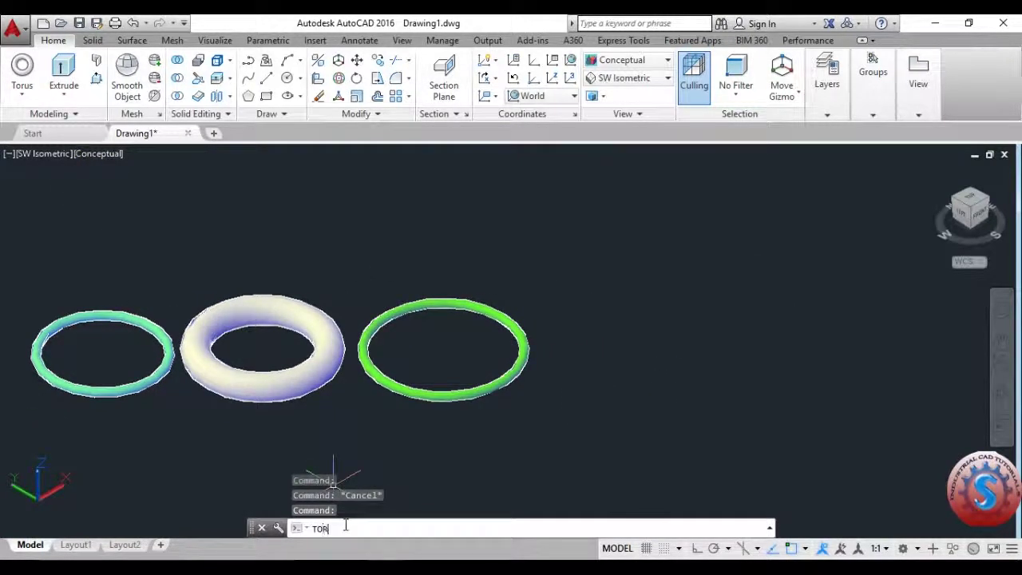
# Create a 2-point torus right of the green one, radius 328.166 and tube 46.6666
pyautogui.press('Return')
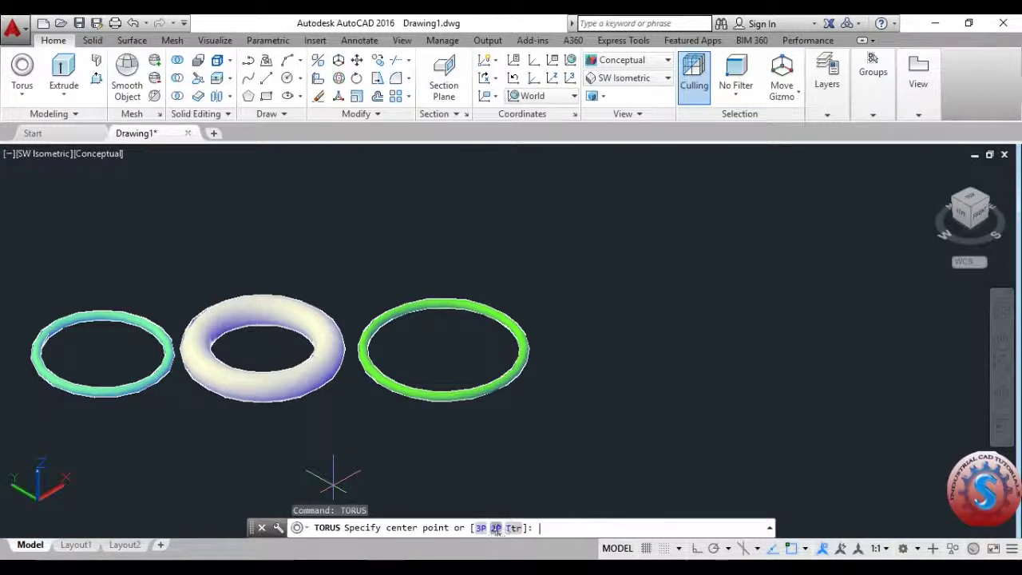
pyautogui.click(495, 528)
pyautogui.click(579, 342)
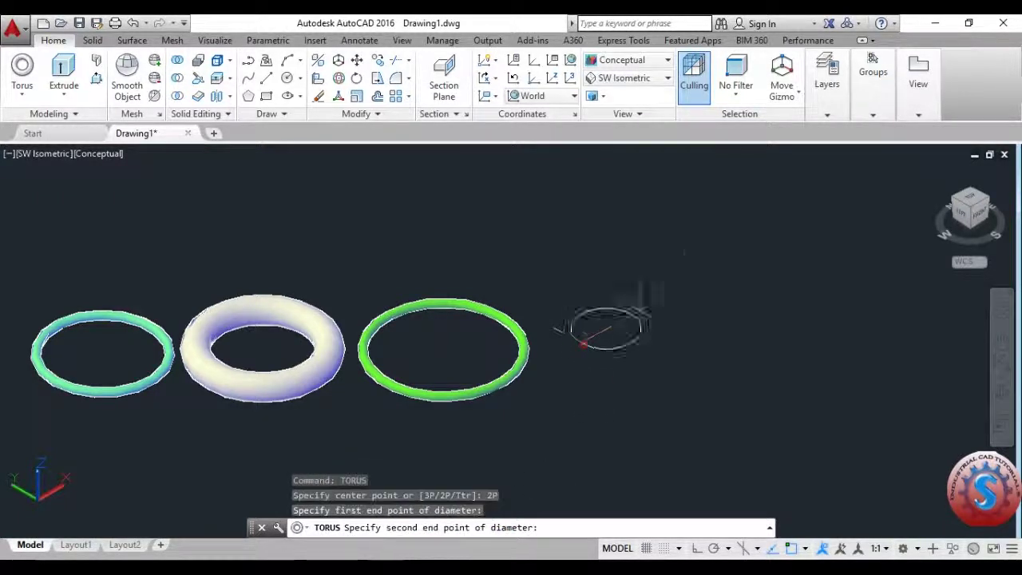
pyautogui.click(686, 281)
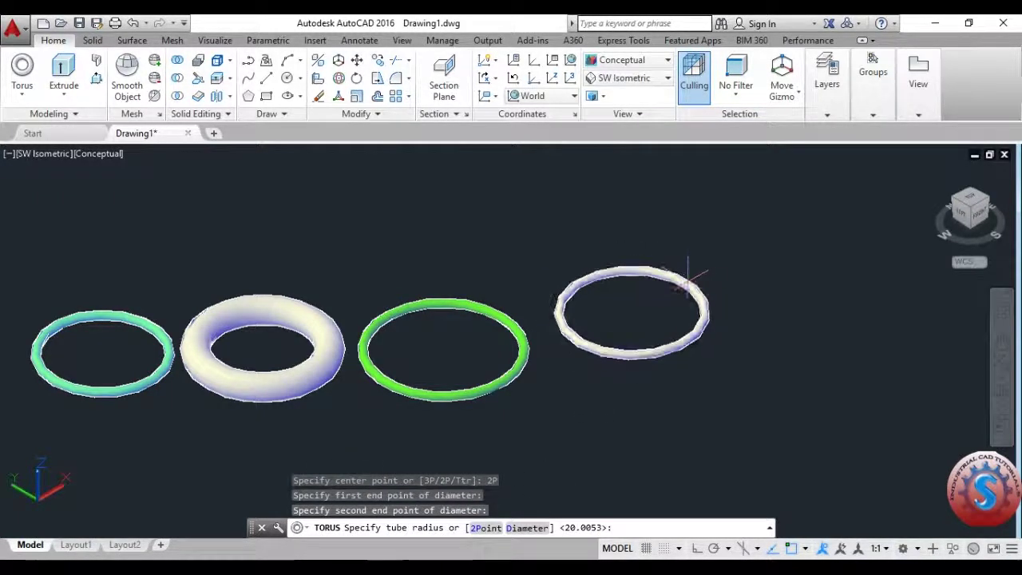
pyautogui.click(685, 282)
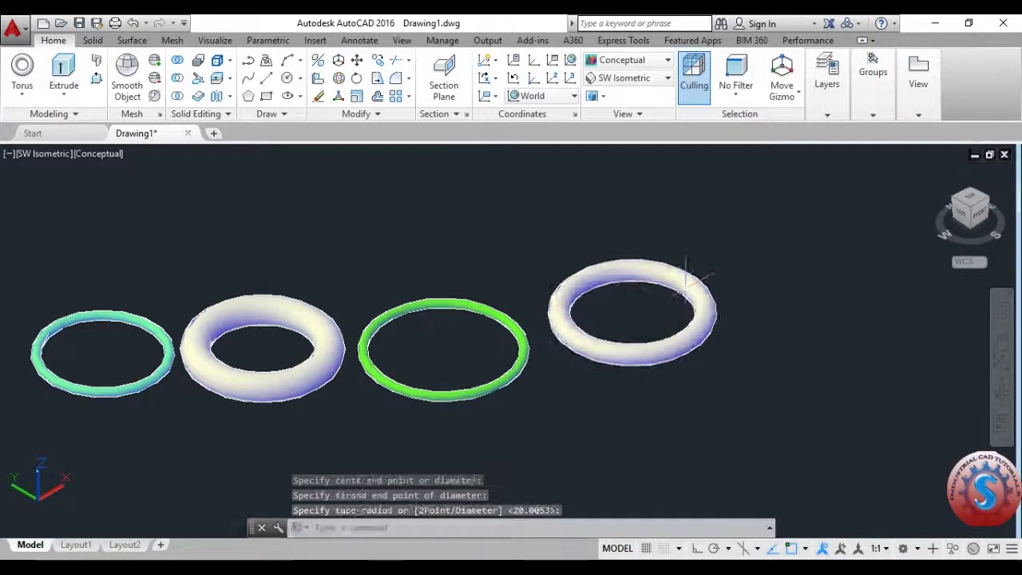
# Check the fourth torus's radii and colour it Blue in Quick Properties
pyautogui.click(703, 344)
pyautogui.click(842, 295)
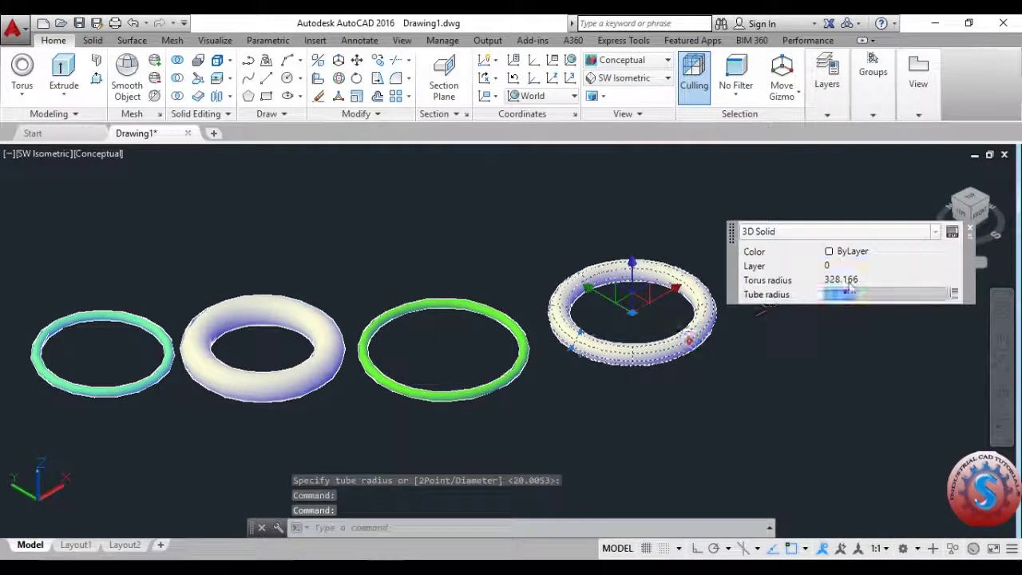
pyautogui.click(851, 278)
pyautogui.click(874, 250)
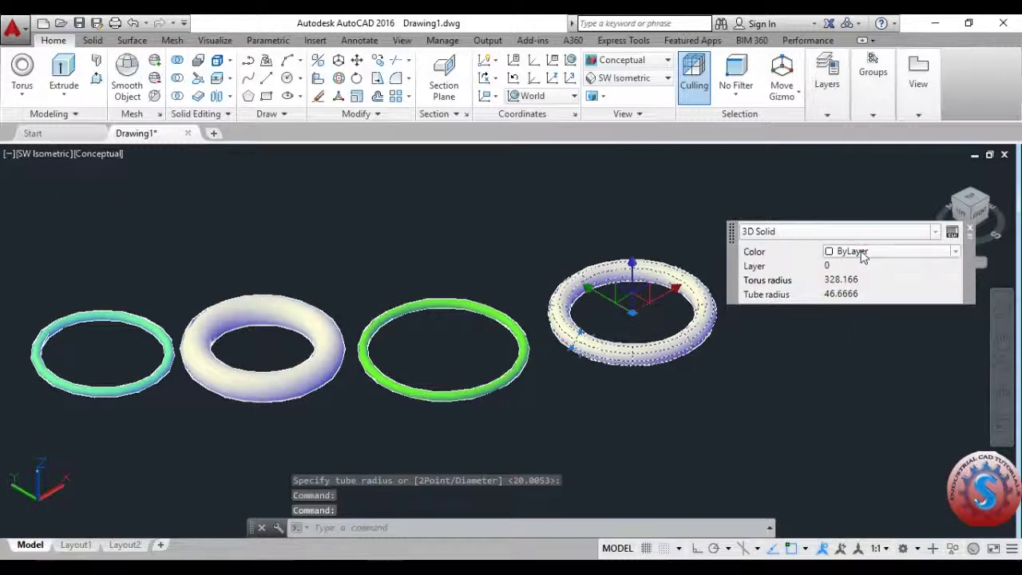
pyautogui.click(863, 250)
pyautogui.click(849, 344)
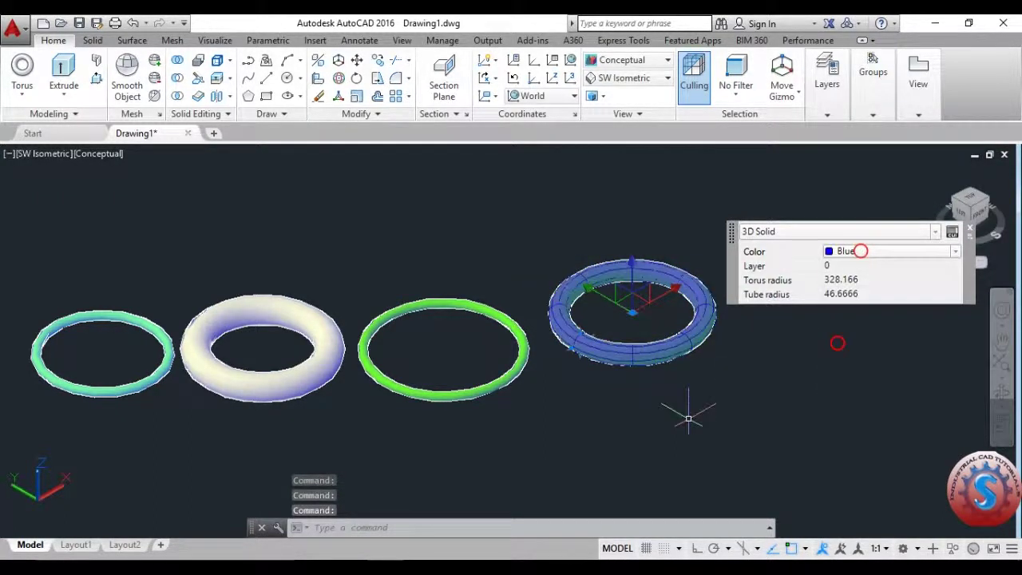
pyautogui.press('Escape')
pyautogui.scroll(-3, 607, 391)
pyautogui.scroll(2, 439, 386)
pyautogui.scroll(3, 434, 376)
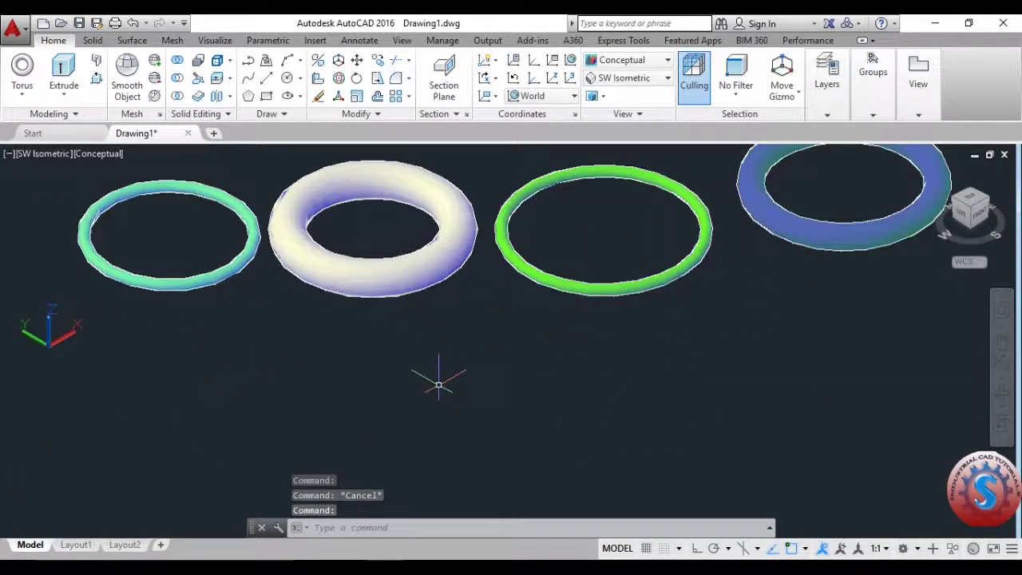
# Set UCSICON to Noorigin so the icon stays in the corner
pyautogui.write('ucs')
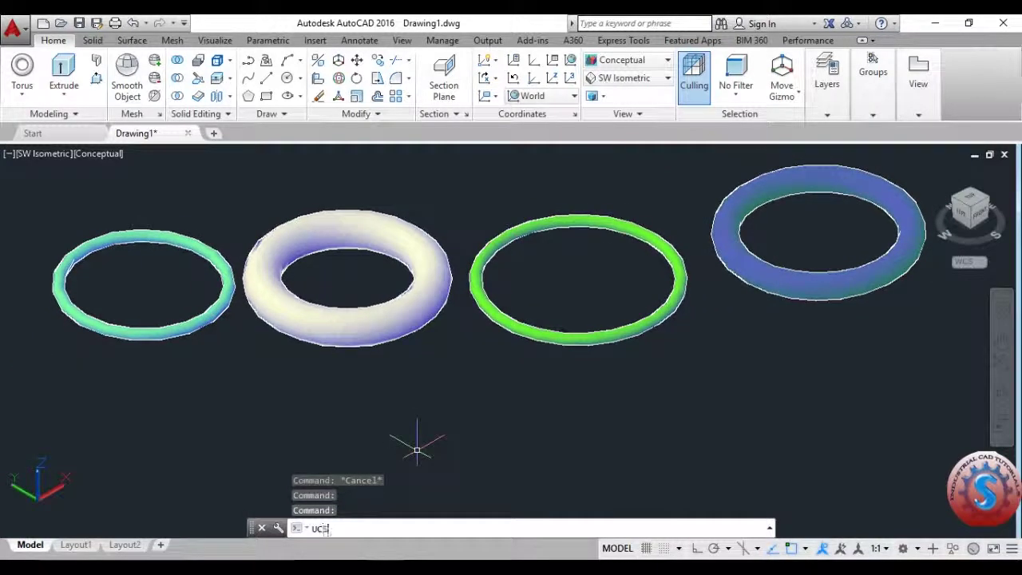
pyautogui.write('icon')
pyautogui.press('Return')
pyautogui.write('no')
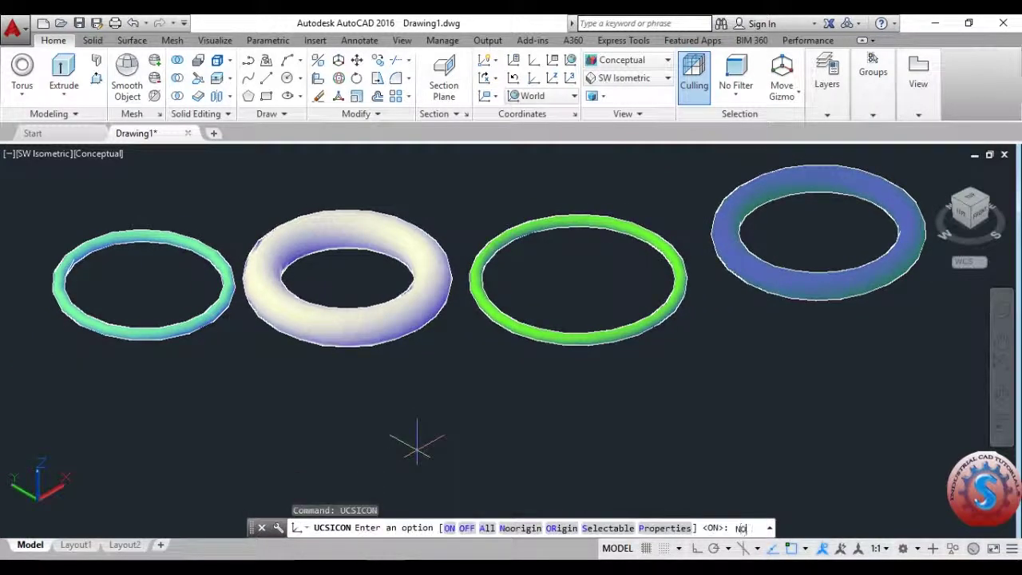
pyautogui.press('Return')
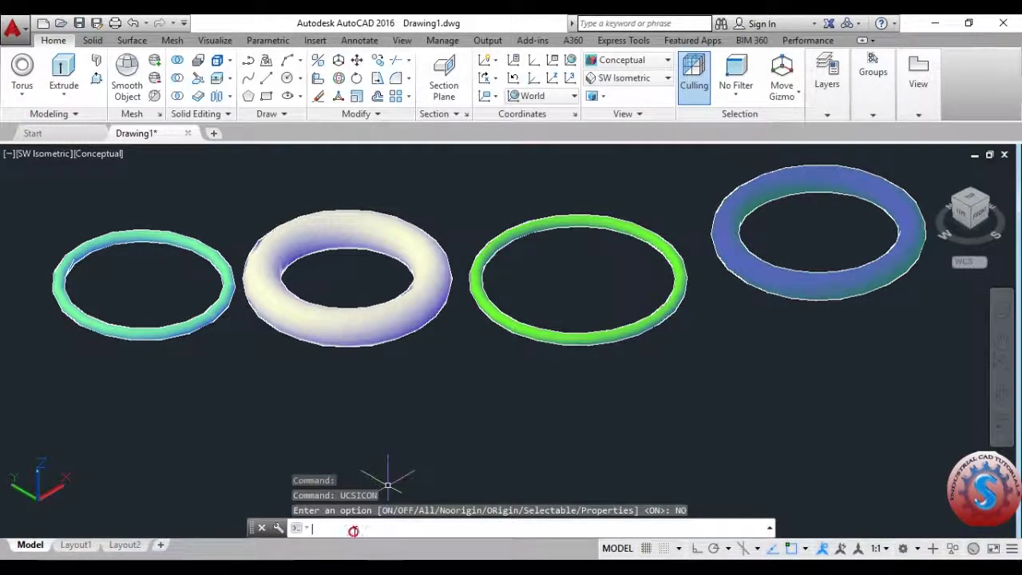
# Start a Ttr torus, cancel it, and zoom and pan to recentre the four tori
pyautogui.press('Return')
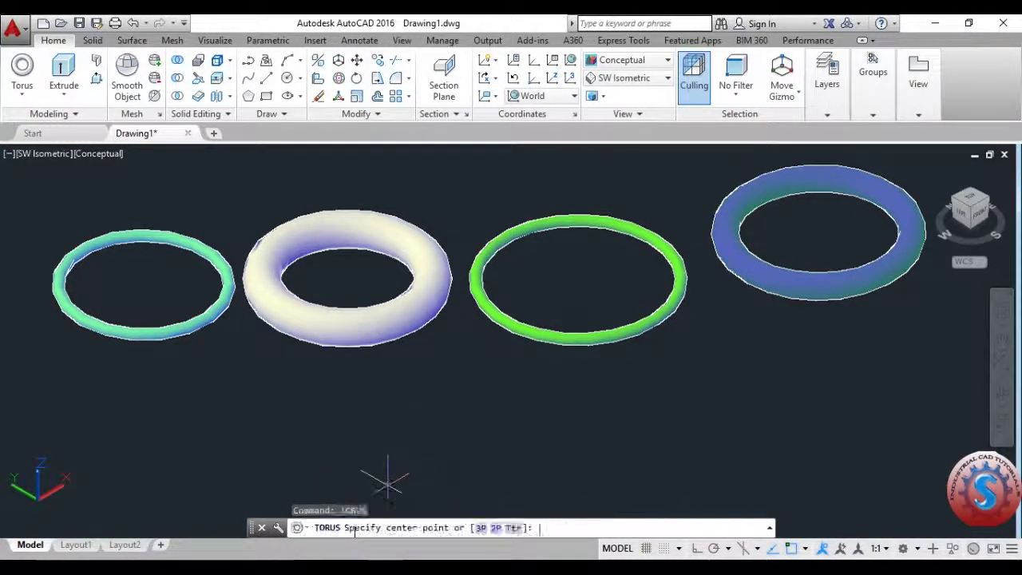
pyautogui.click(513, 529)
pyautogui.press('Escape')
pyautogui.press('Escape')
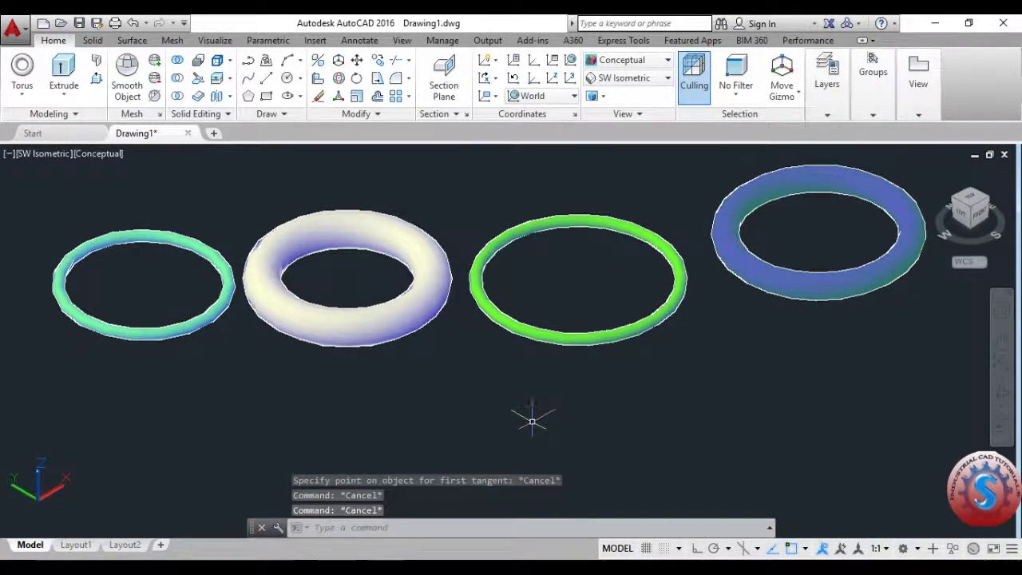
pyautogui.scroll(-5, 532, 417)
pyautogui.scroll(6, 570, 392)
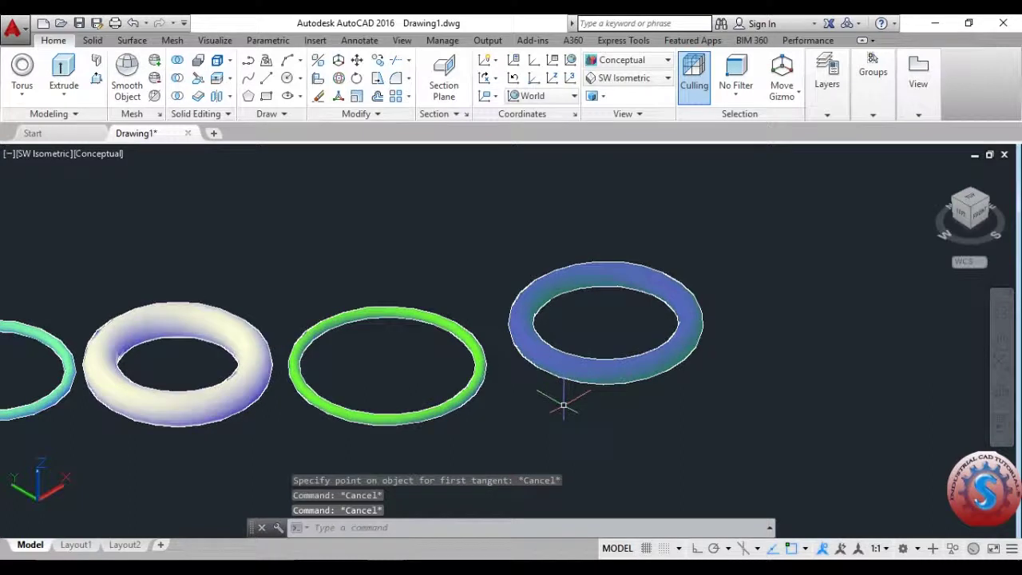
pyautogui.scroll(2, 562, 404)
pyautogui.scroll(-4, 562, 403)
pyautogui.scroll(2, 555, 411)
pyautogui.moveTo(550, 418); pyautogui.dragTo(561, 347, button='middle')
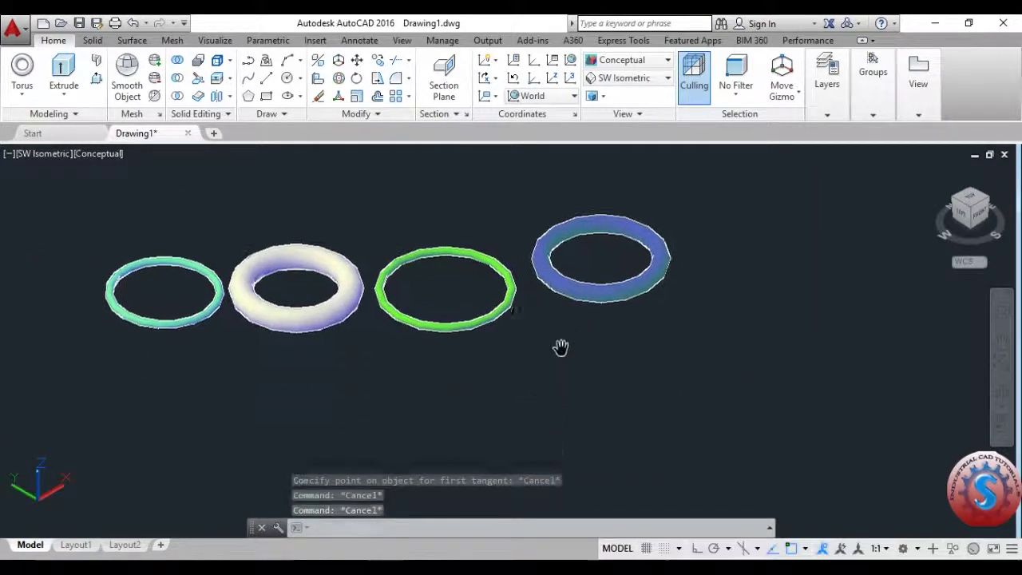
pyautogui.scroll(-3, 565, 400)
pyautogui.scroll(4, 535, 418)
pyautogui.moveTo(534, 418); pyautogui.dragTo(588, 428, button='middle')
pyautogui.press('Escape')
# Draw the first diagonal guide line below the row of tori
pyautogui.write('l')
pyautogui.press('Return')
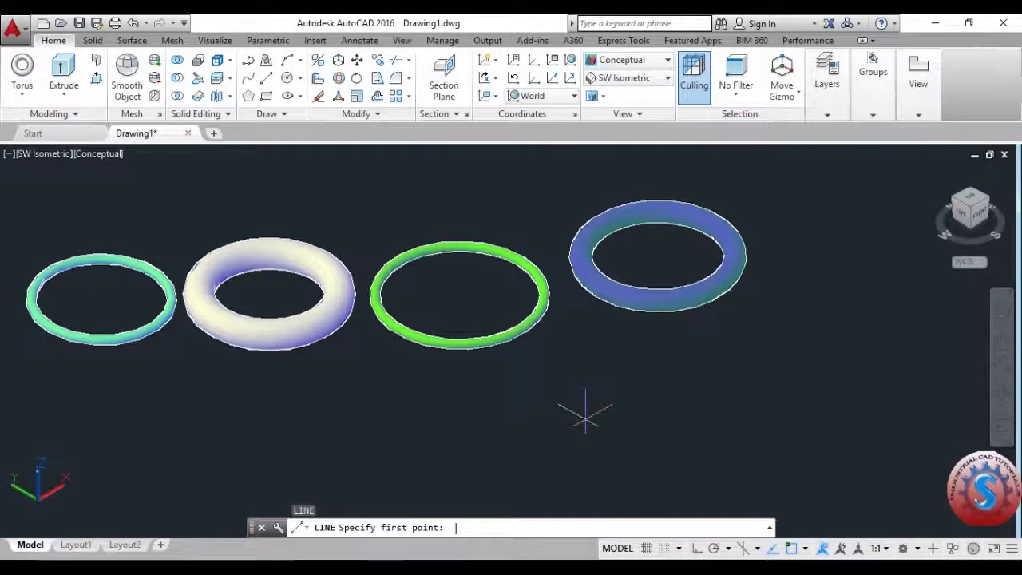
pyautogui.click(415, 424)
pyautogui.click(674, 331)
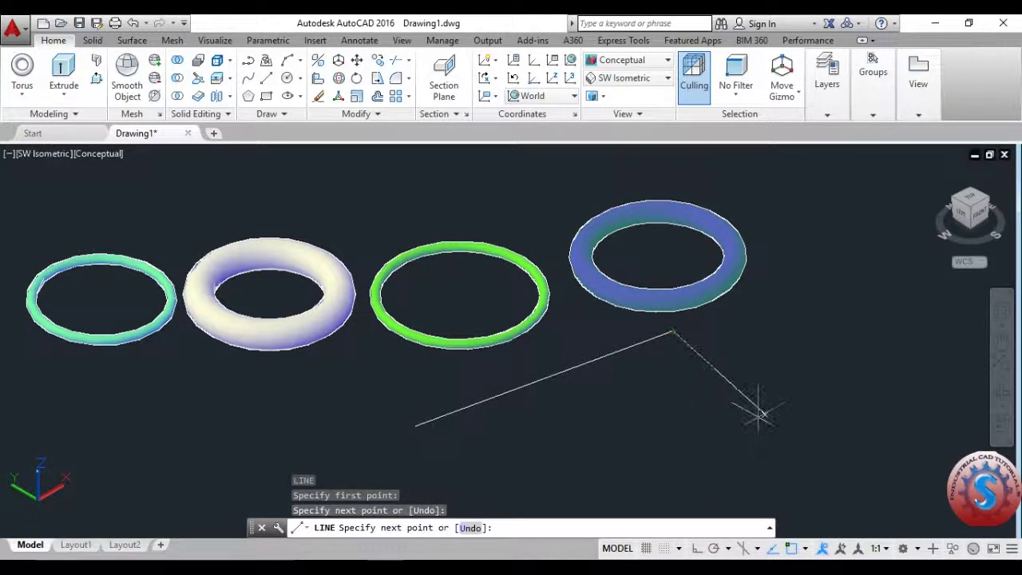
pyautogui.press('Escape')
pyautogui.scroll(3, 687, 448)
pyautogui.scroll(-5, 664, 376)
pyautogui.moveTo(659, 349); pyautogui.dragTo(632, 400, button='middle')
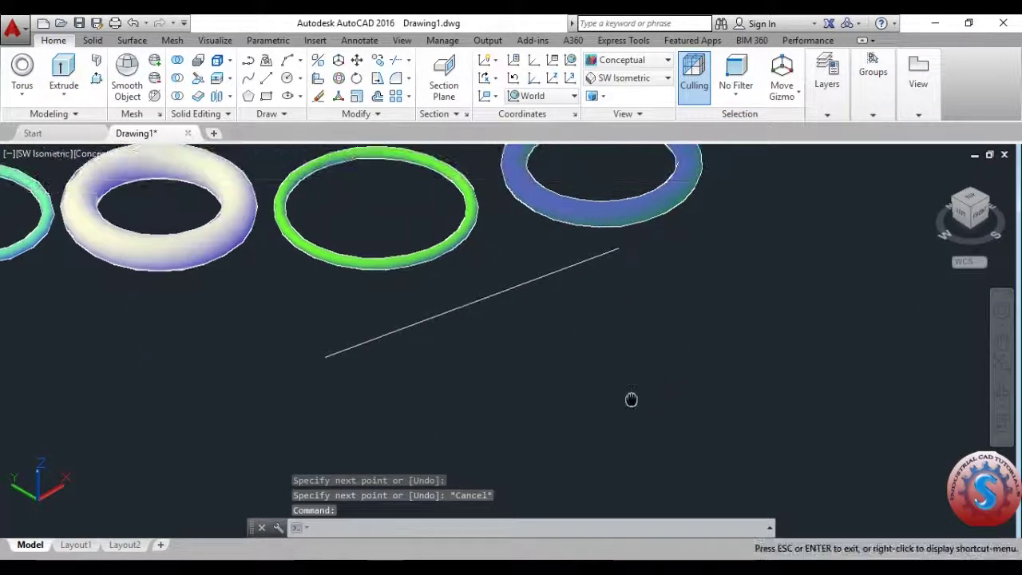
# Draw a second diagonal line parallel to the first, below it
pyautogui.press('Return')
pyautogui.click(369, 480)
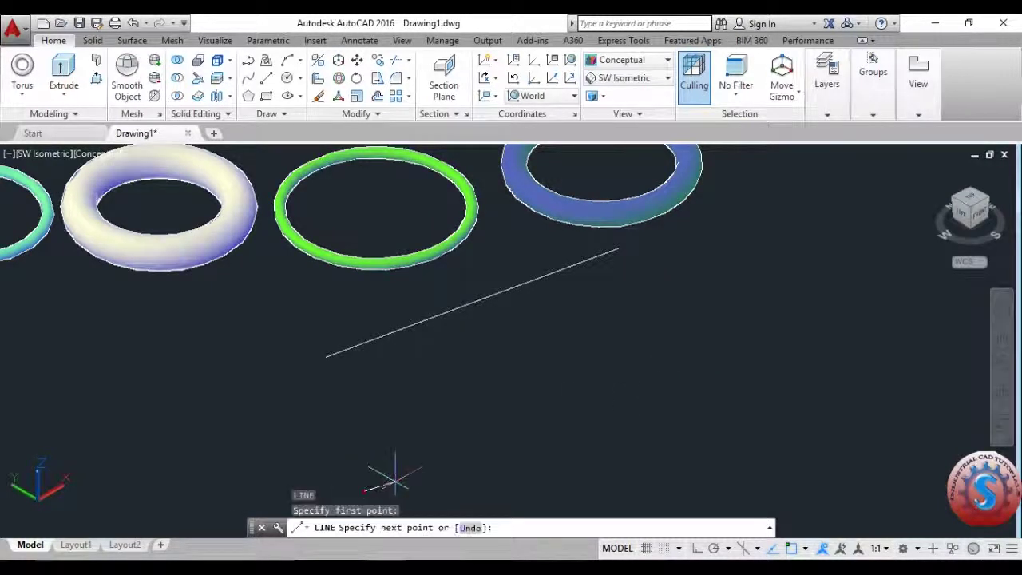
pyautogui.click(716, 345)
pyautogui.press('Escape')
pyautogui.scroll(-3, 679, 432)
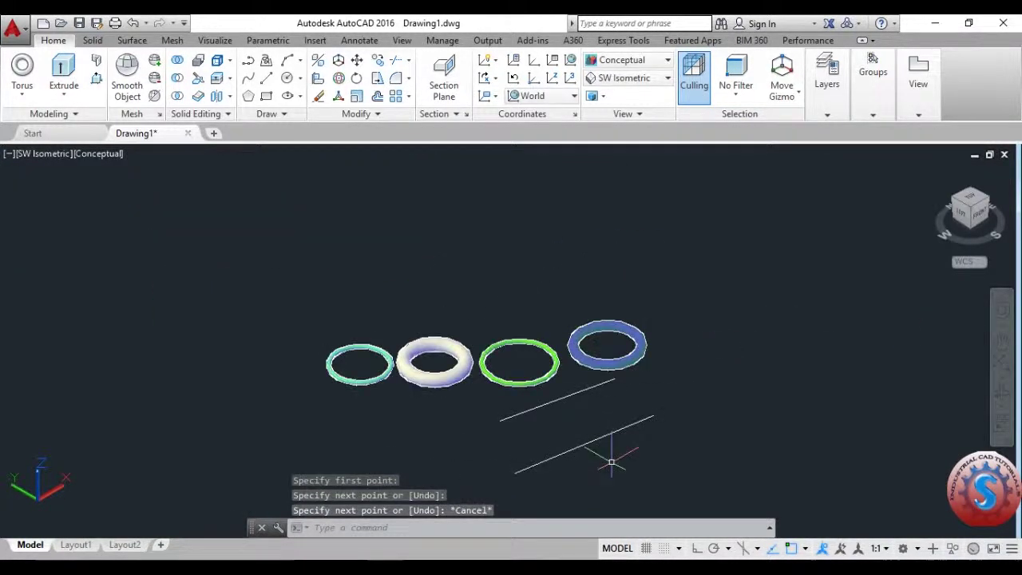
pyautogui.scroll(1, 607, 451)
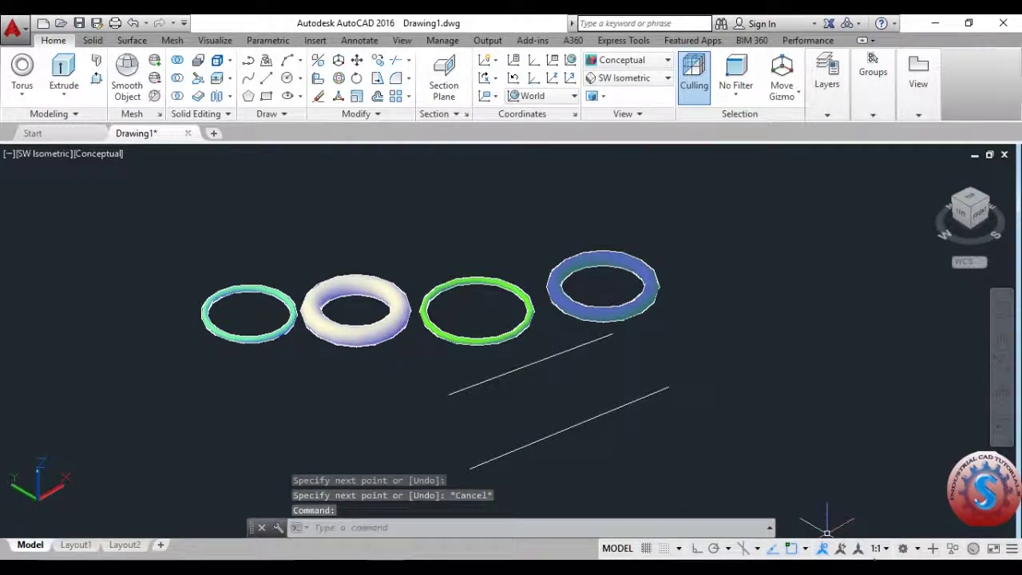
pyautogui.click(806, 550)
pyautogui.click(822, 527)
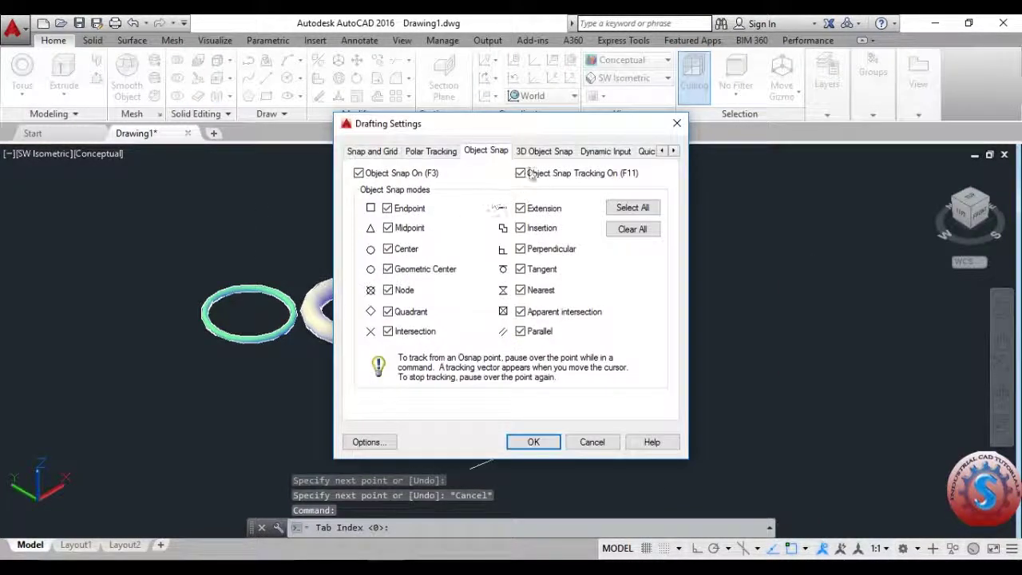
pyautogui.click(545, 151)
pyautogui.click(485, 152)
pyautogui.click(436, 152)
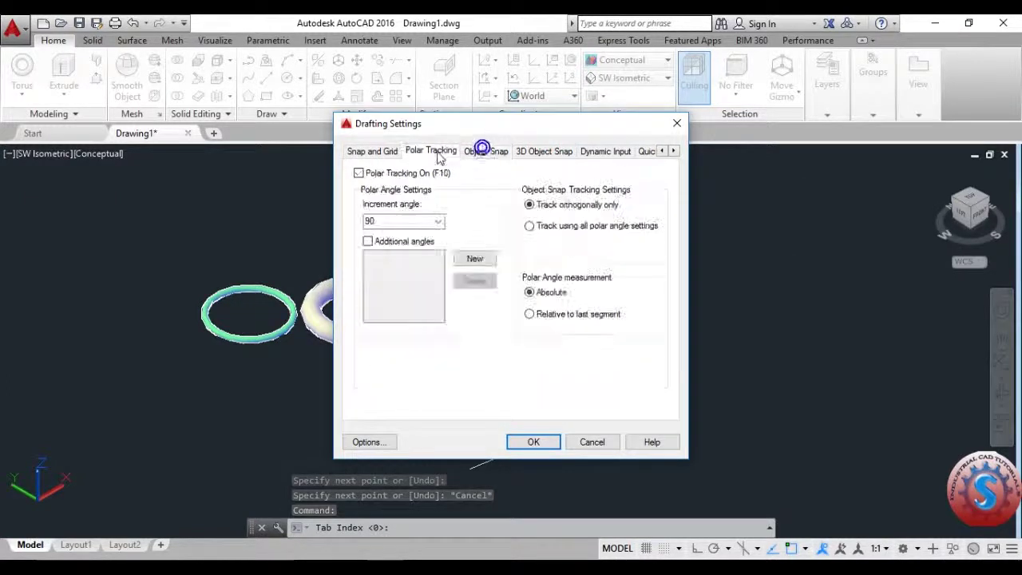
pyautogui.click(485, 151)
pyautogui.click(551, 155)
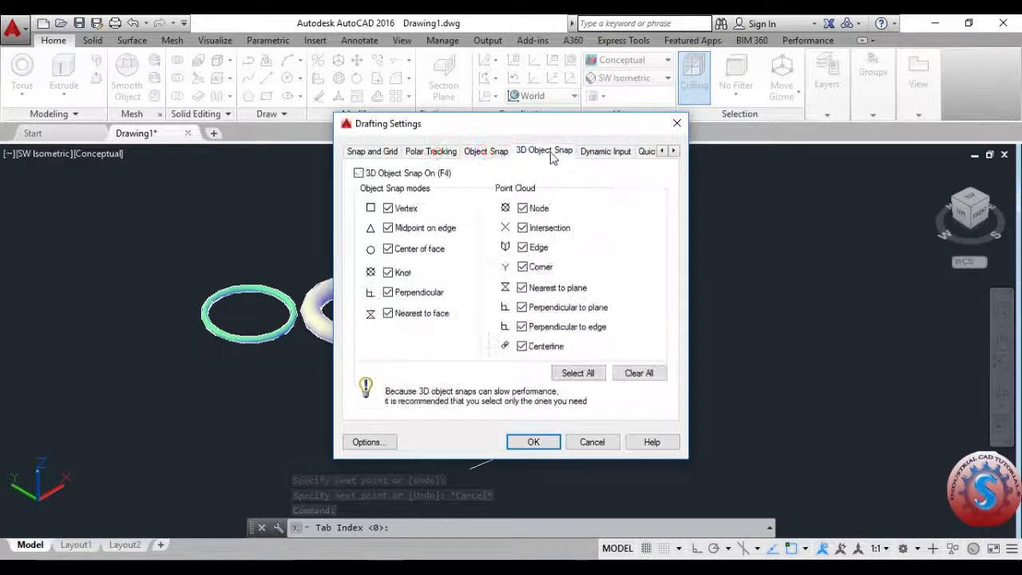
pyautogui.click(534, 443)
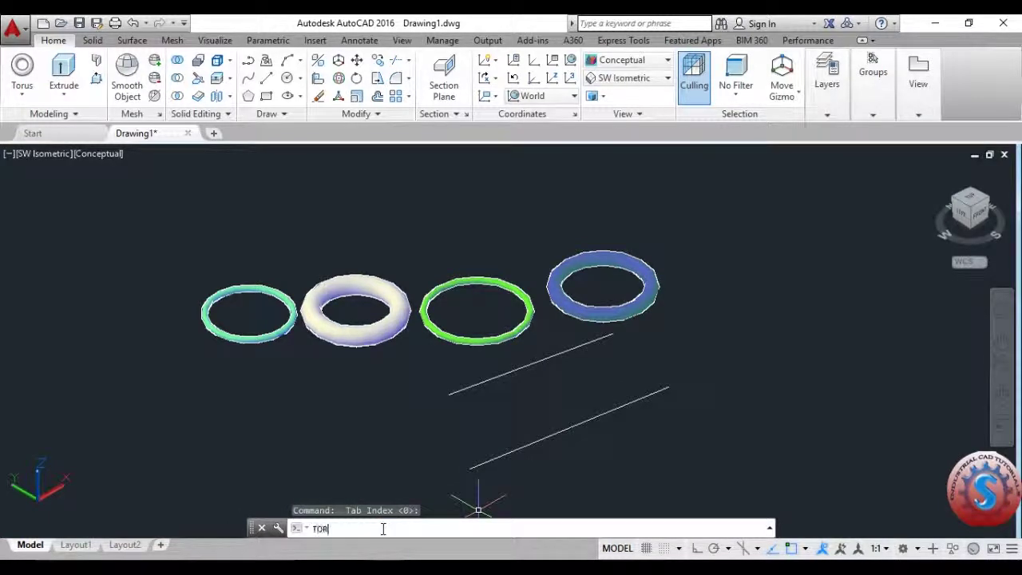
# Start a Ttr torus with a tangent on the upper guide line, then cancel it
pyautogui.write('TORUS\\')
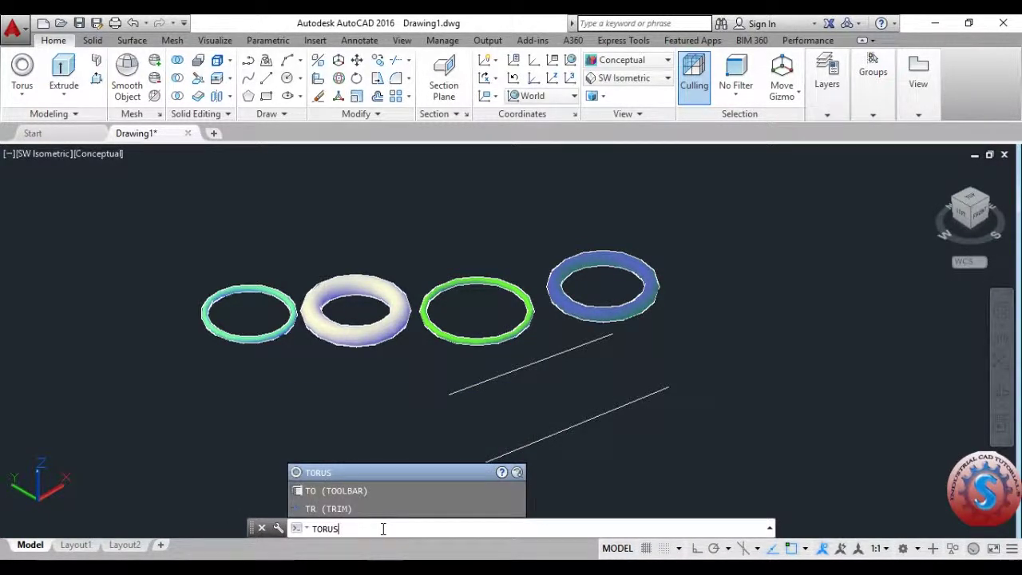
pyautogui.press('Return')
pyautogui.click(512, 528)
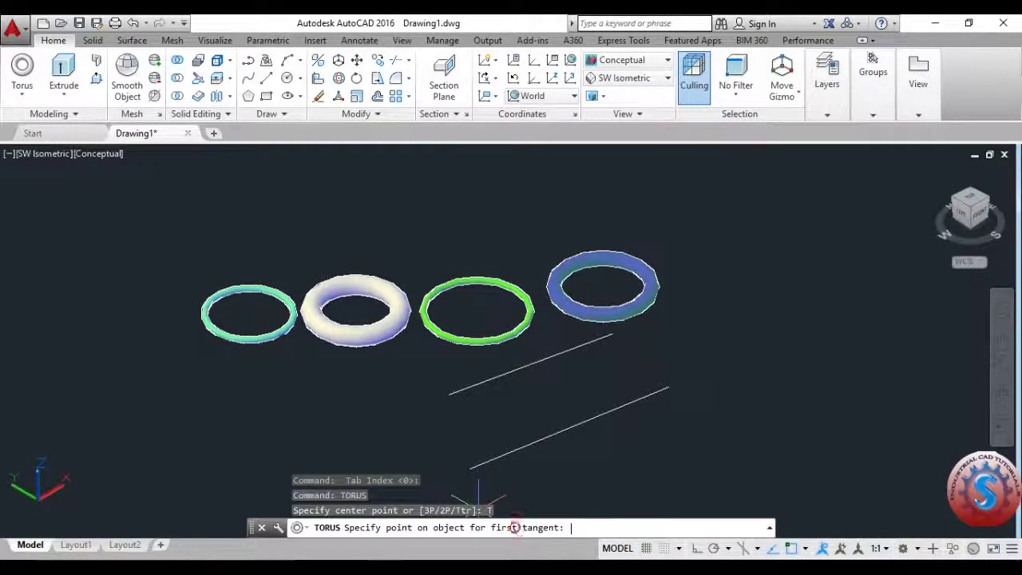
pyautogui.click(530, 365)
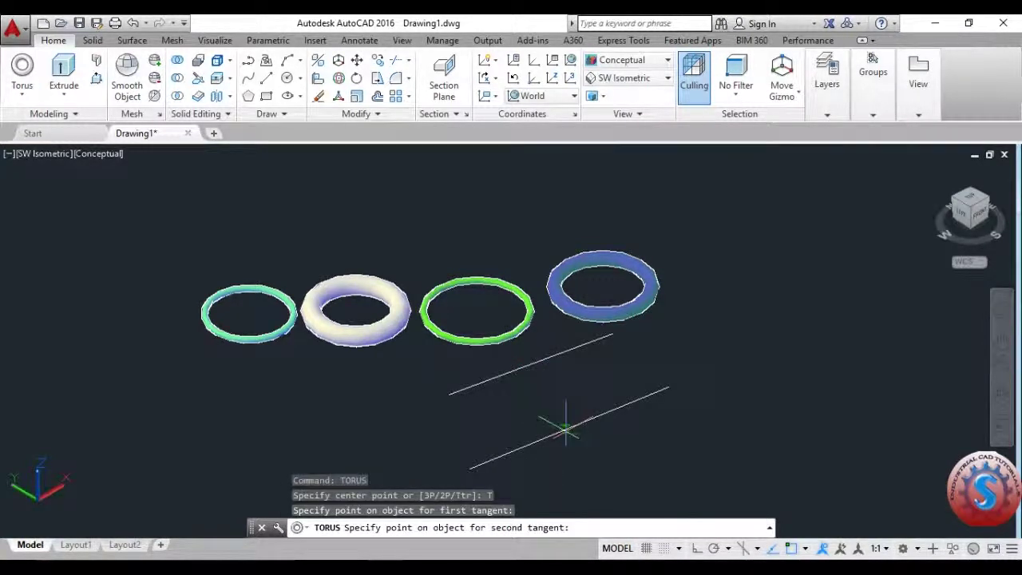
pyautogui.press('Escape')
pyautogui.press('Escape')
pyautogui.press('Escape')
pyautogui.press('Escape')
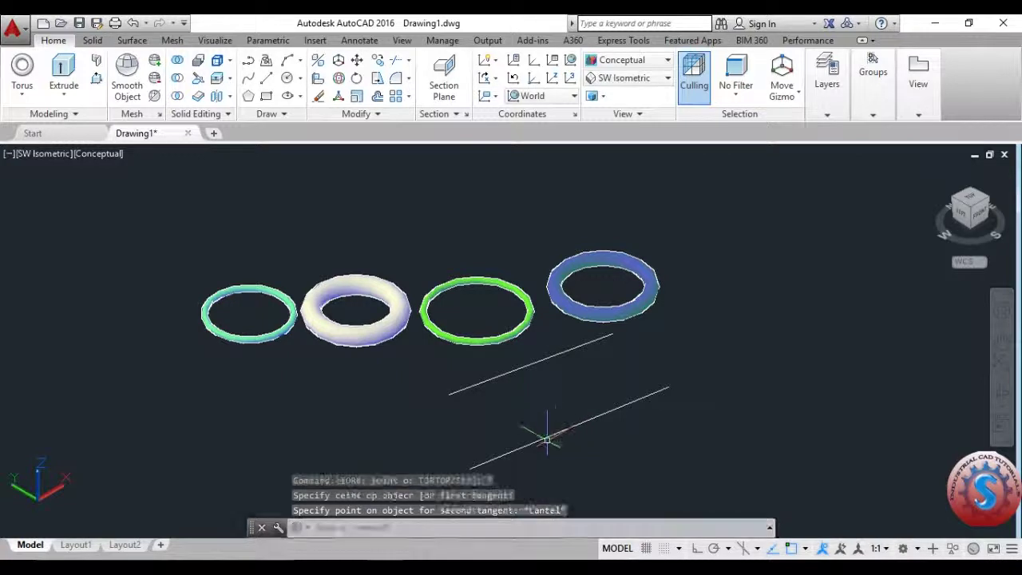
# Retry a Ttr torus tangent to both guide lines with radius 50, then cancel it
pyautogui.write('torus')
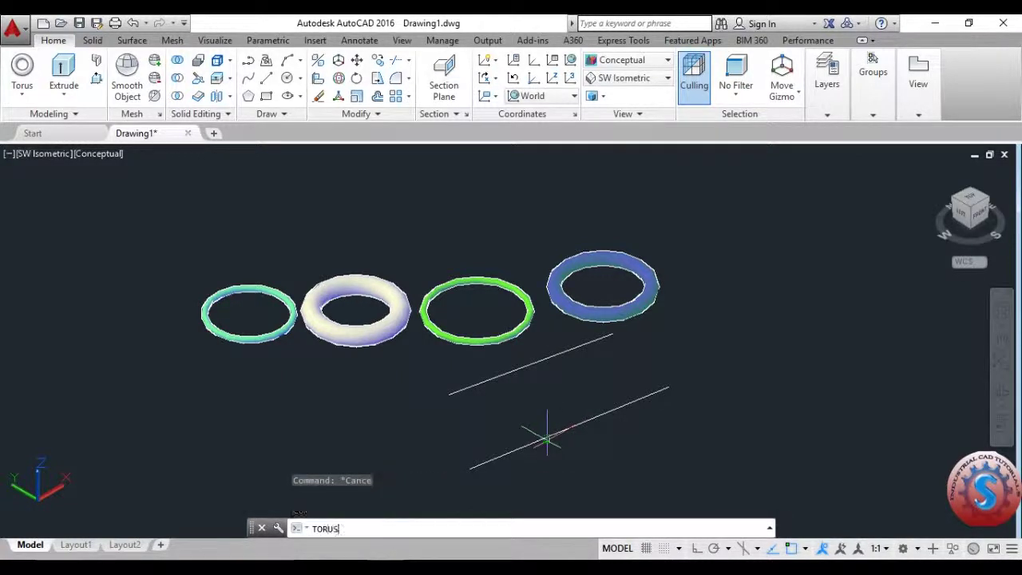
pyautogui.press('Return')
pyautogui.click(514, 528)
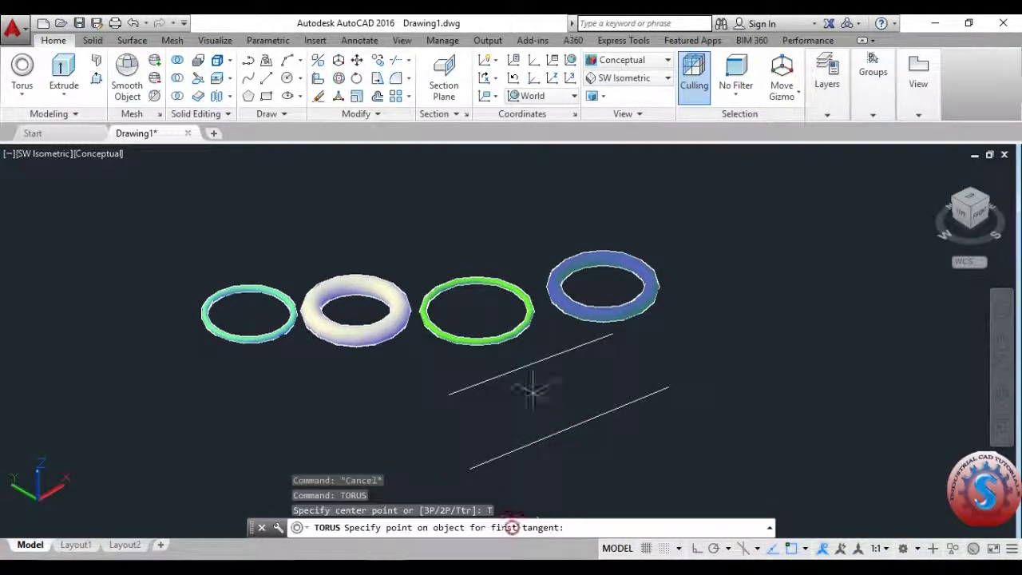
pyautogui.press('F7')
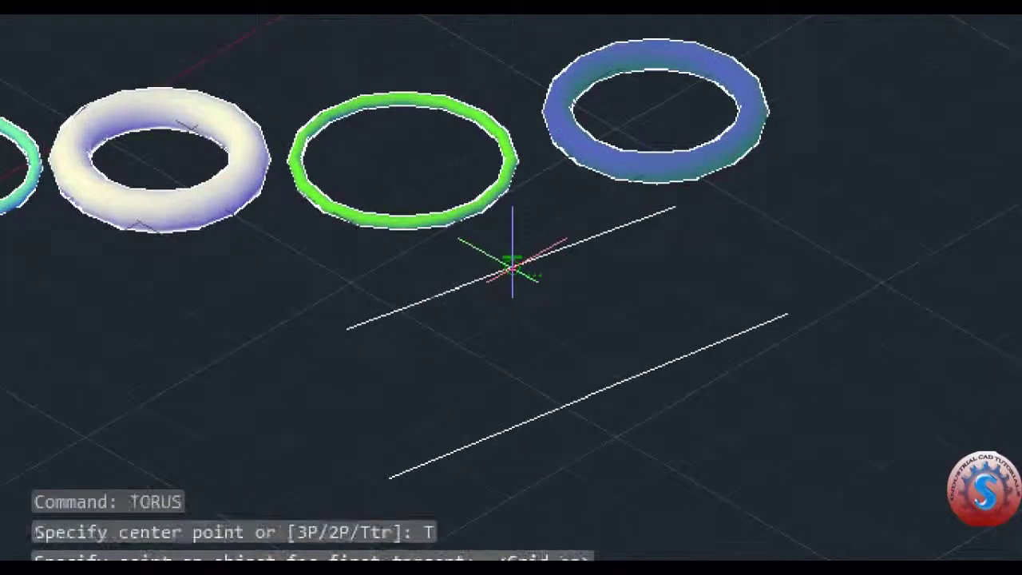
pyautogui.click(583, 395)
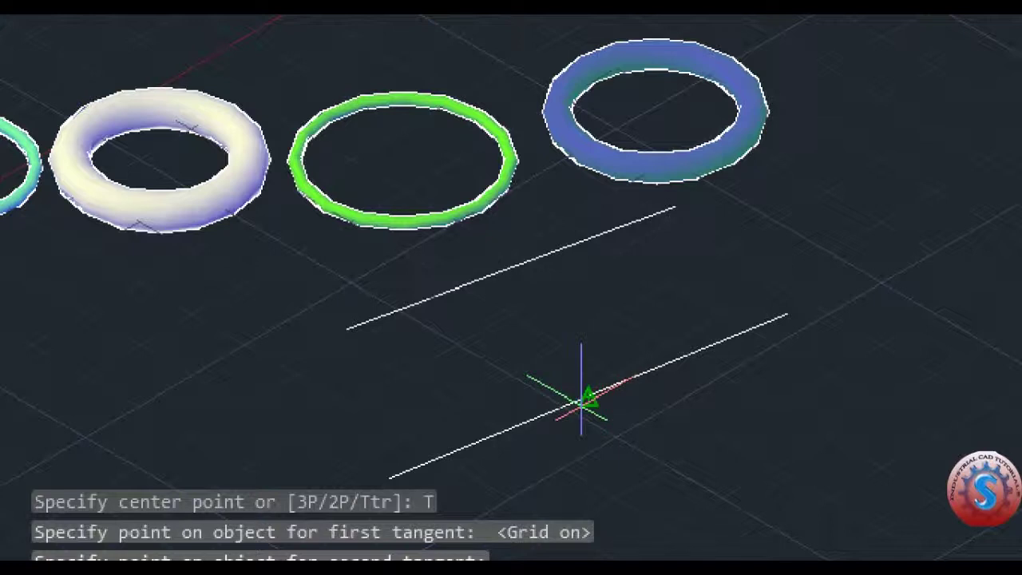
pyautogui.click(587, 398)
pyautogui.press('F7')
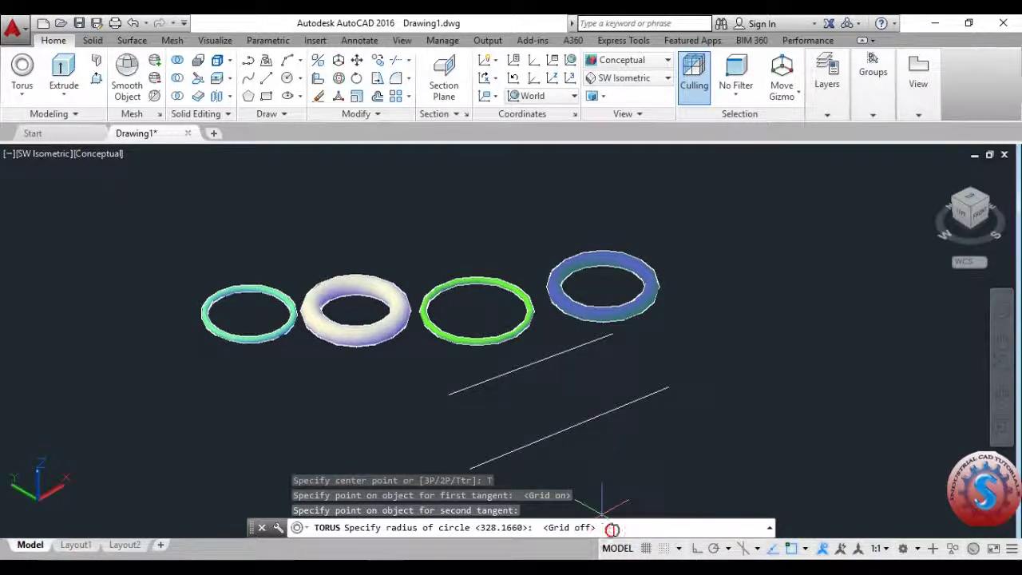
pyautogui.write('50')
pyautogui.press('Return')
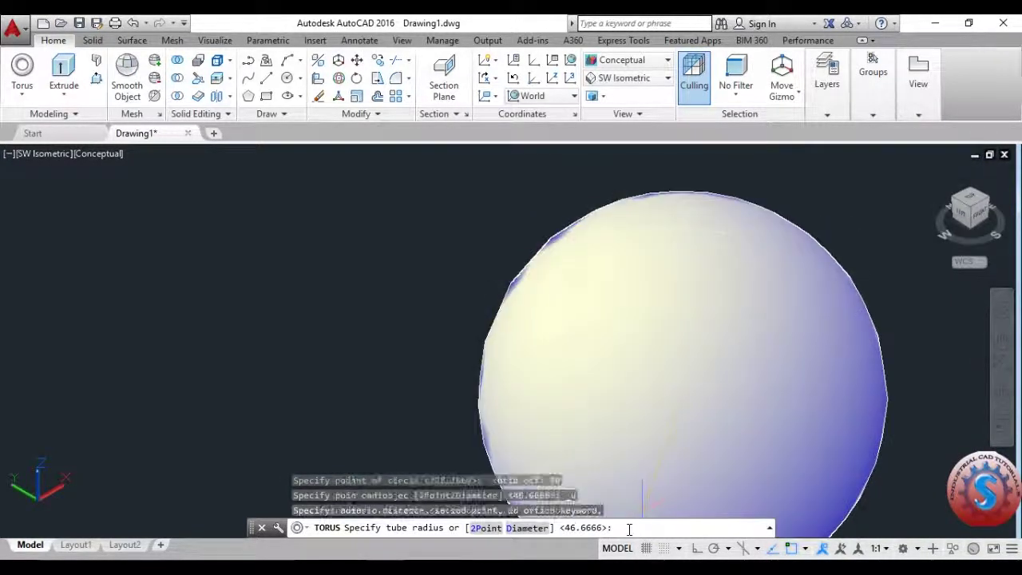
pyautogui.press('Escape')
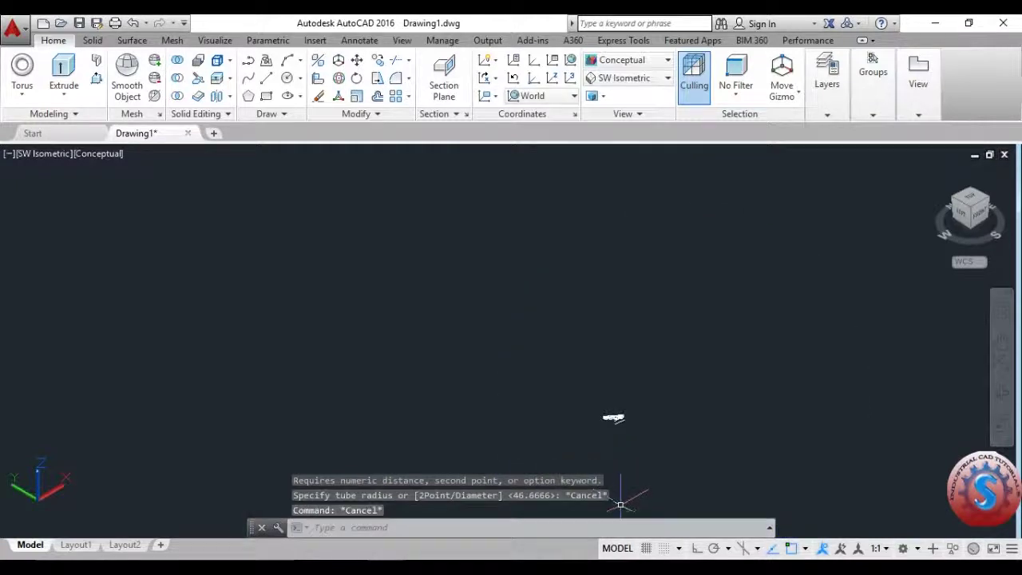
pyautogui.scroll(10, 631, 432)
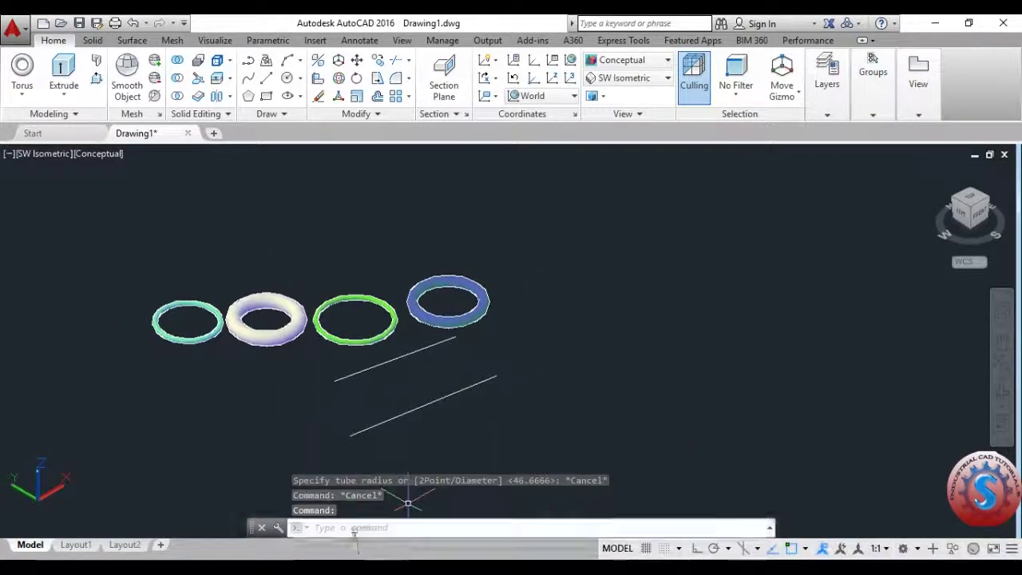
pyautogui.write('TORUS')
pyautogui.press('Return')
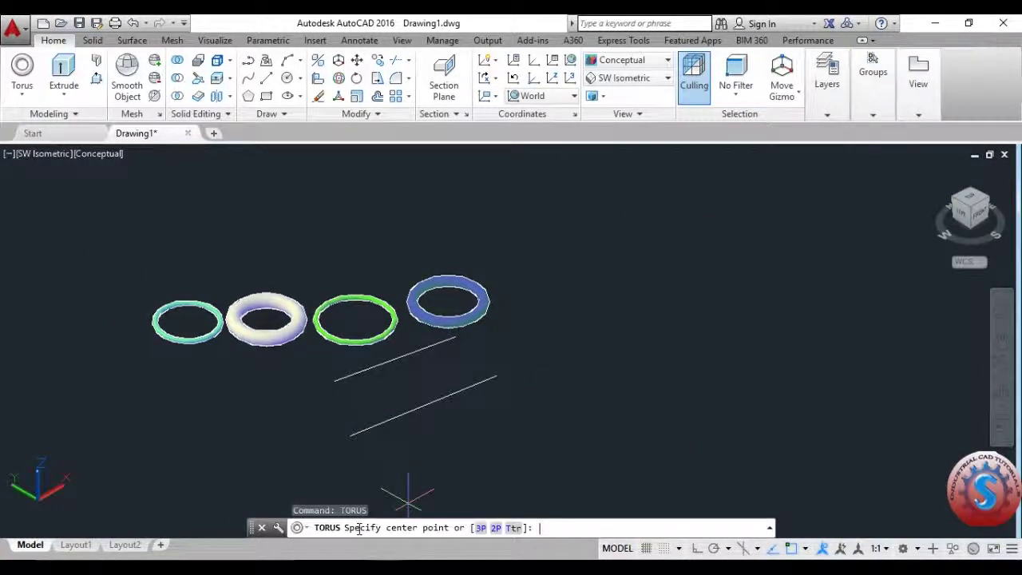
pyautogui.click(514, 528)
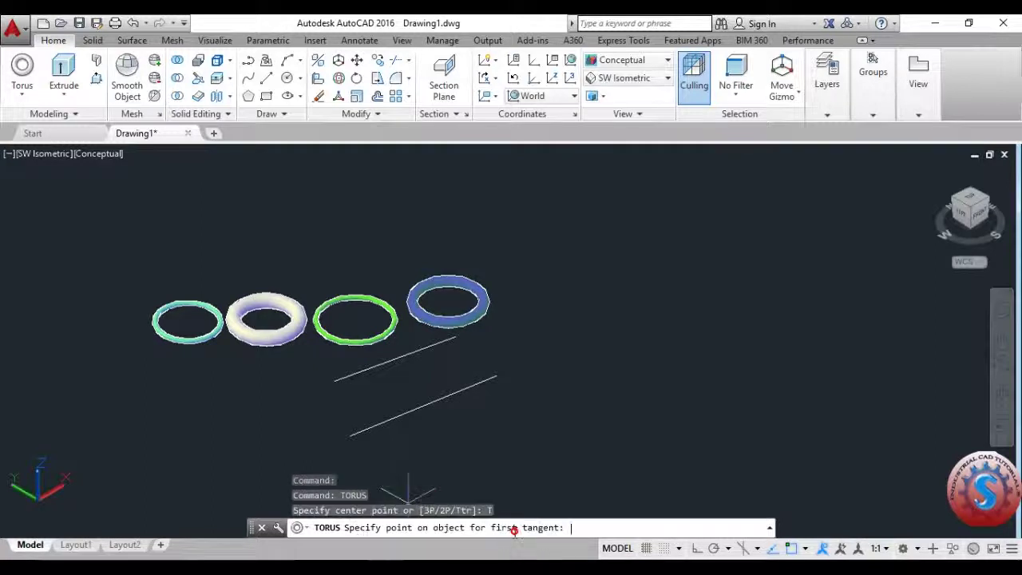
pyautogui.click(388, 362)
pyautogui.click(416, 408)
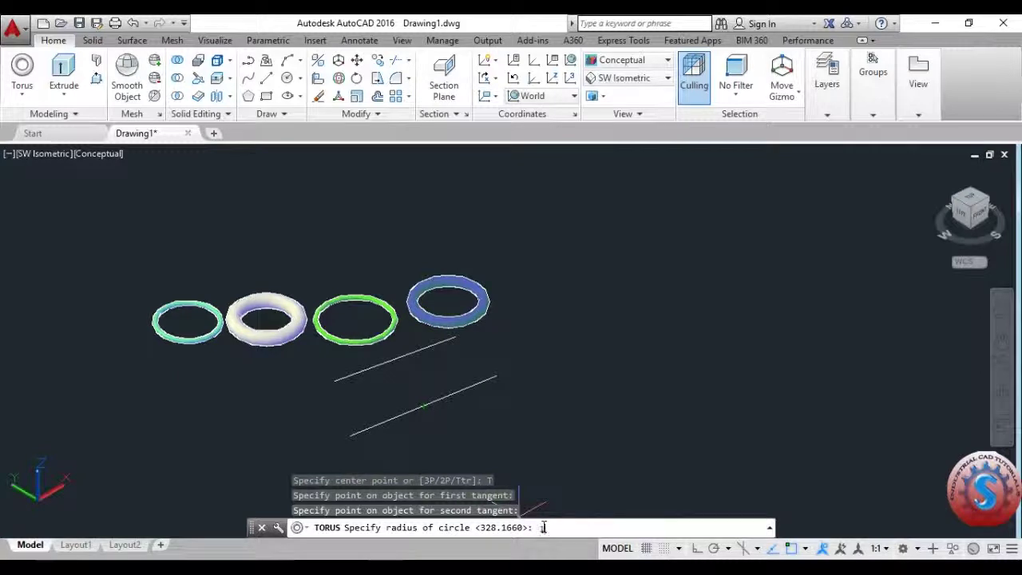
pyautogui.write('1')
pyautogui.press('Return')
pyautogui.scroll(-10, 570, 269)
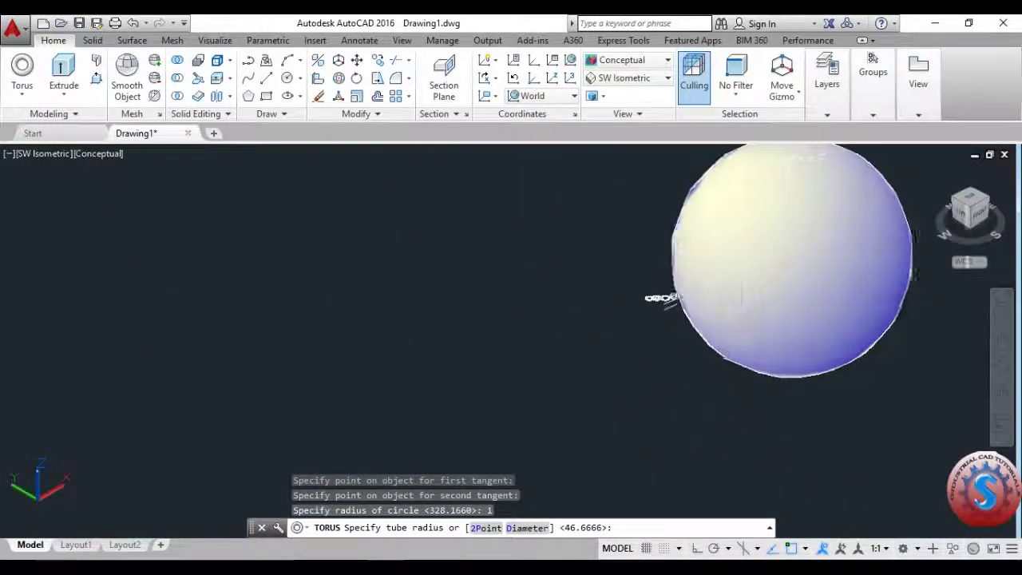
pyautogui.press('Return')
pyautogui.scroll(5, 838, 295)
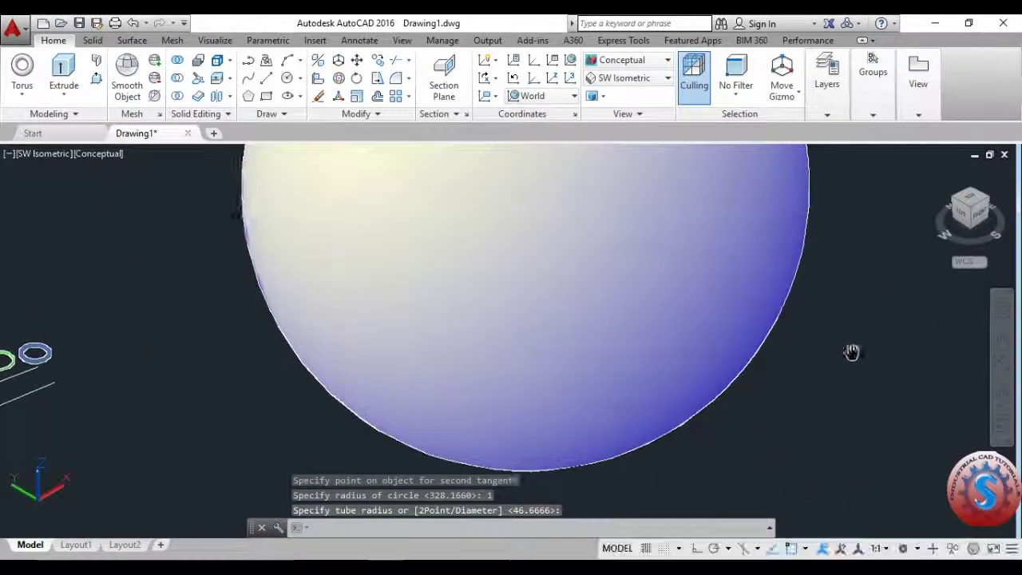
pyautogui.scroll(-5, 849, 353)
pyautogui.click(844, 363)
pyautogui.click(615, 236)
pyautogui.press('Delete')
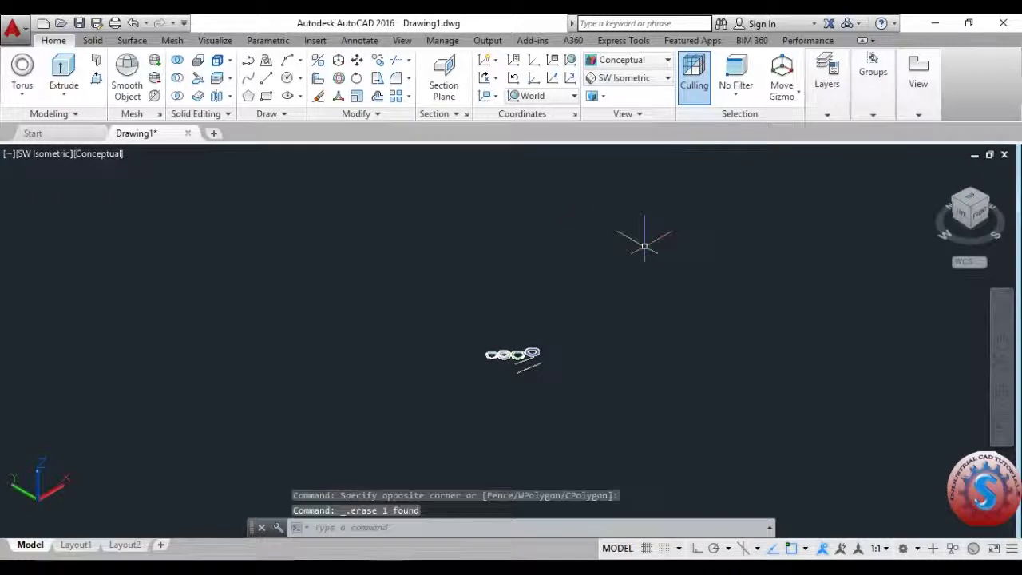
pyautogui.scroll(5, 447, 367)
pyautogui.moveTo(666, 342); pyautogui.dragTo(529, 424, button='middle')
pyautogui.scroll(1, 449, 410)
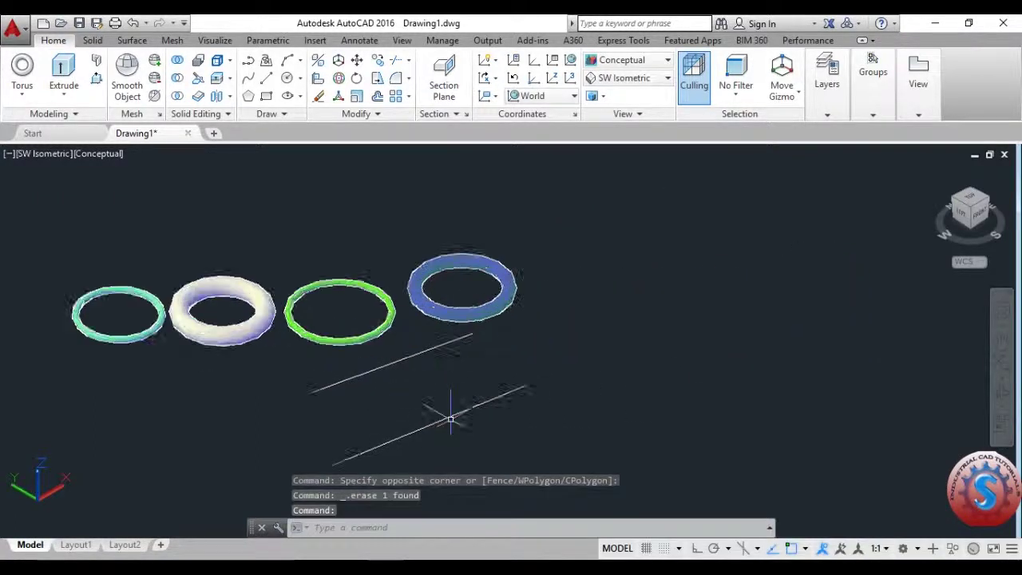
pyautogui.write('torus')
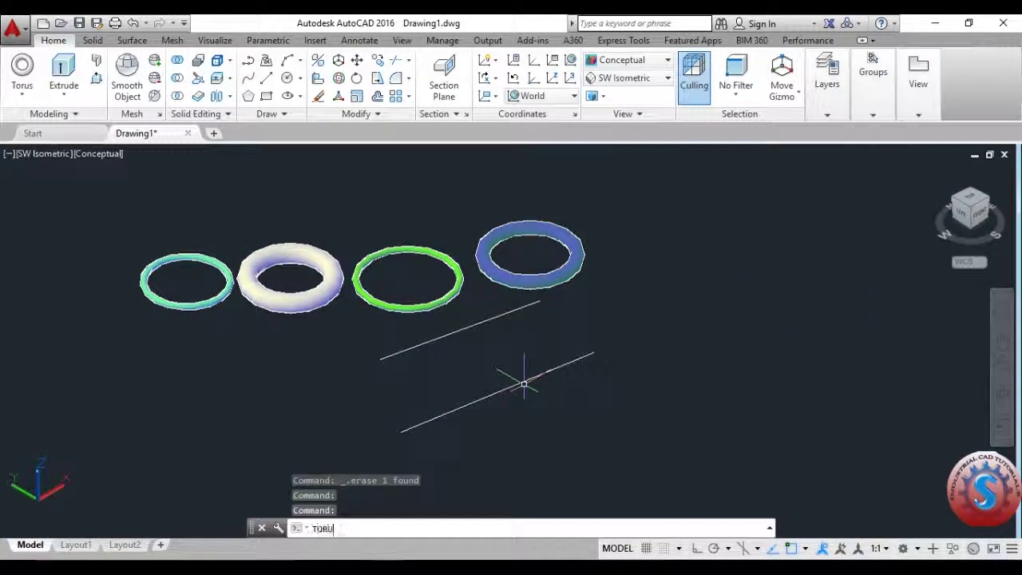
pyautogui.press('Return')
pyautogui.click(518, 528)
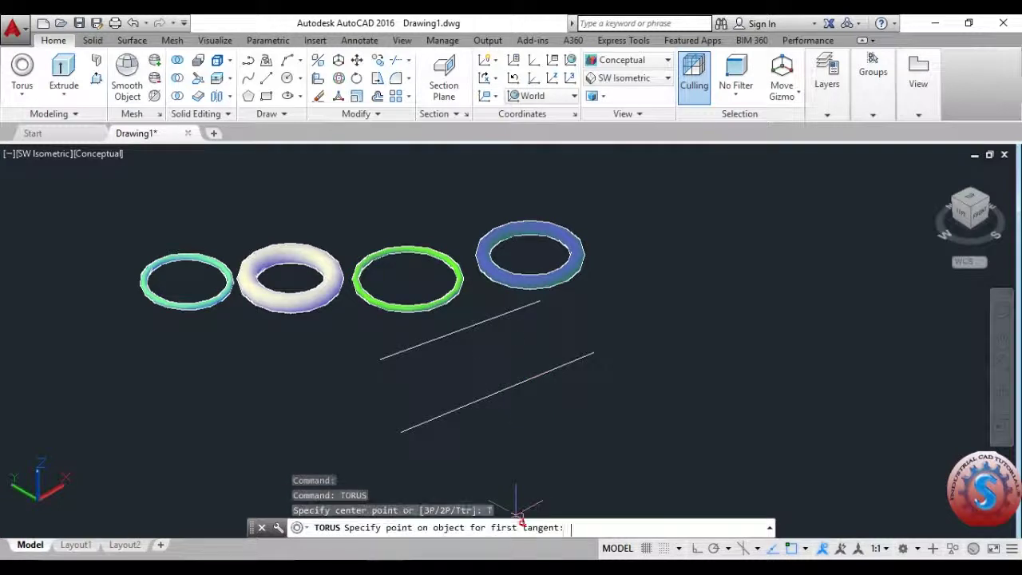
pyautogui.click(476, 324)
pyautogui.click(486, 395)
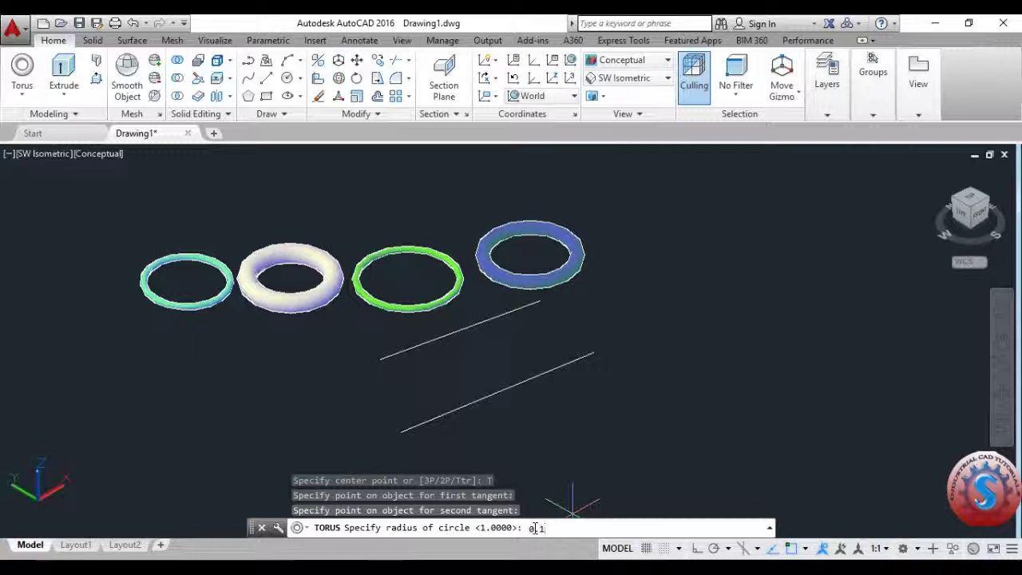
pyautogui.press('Return')
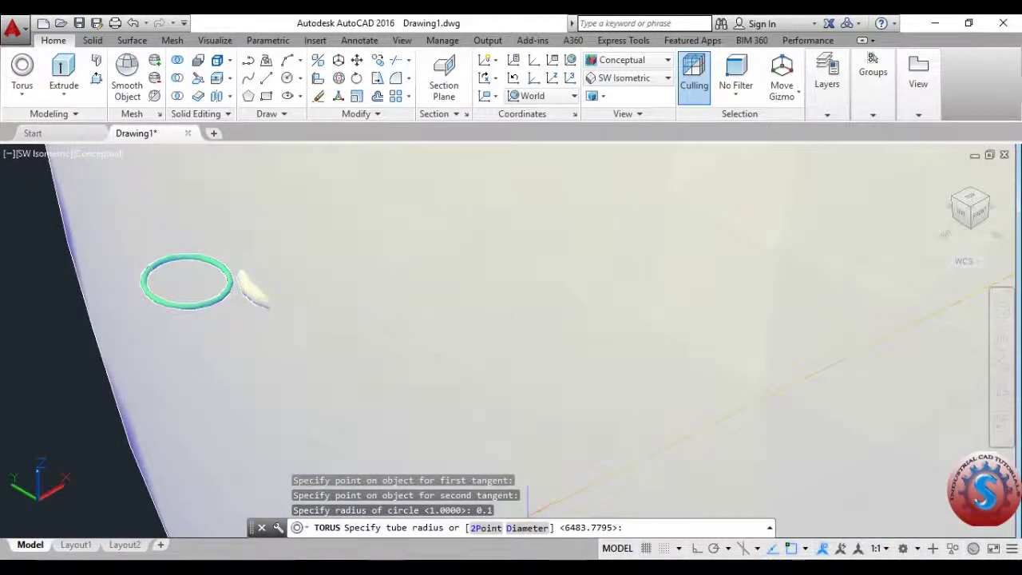
pyautogui.click(488, 527)
pyautogui.scroll(-5, 504, 517)
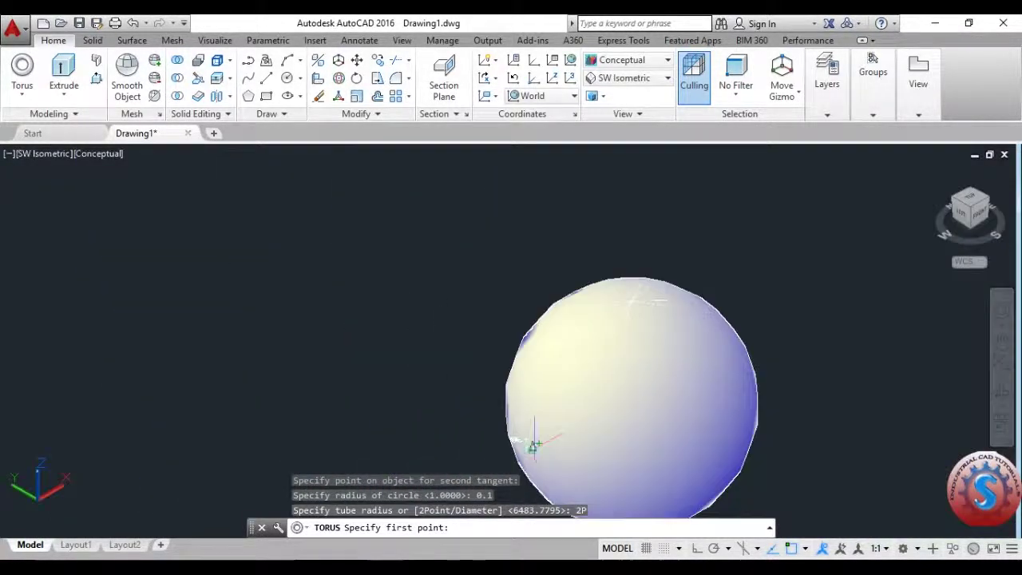
pyautogui.click(708, 411)
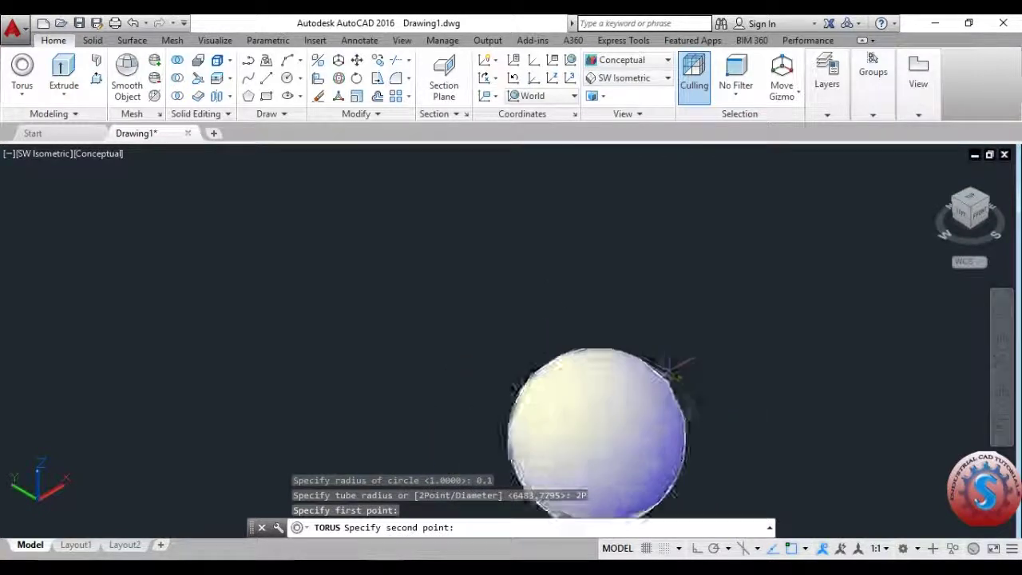
pyautogui.press('Escape')
pyautogui.press('Escape')
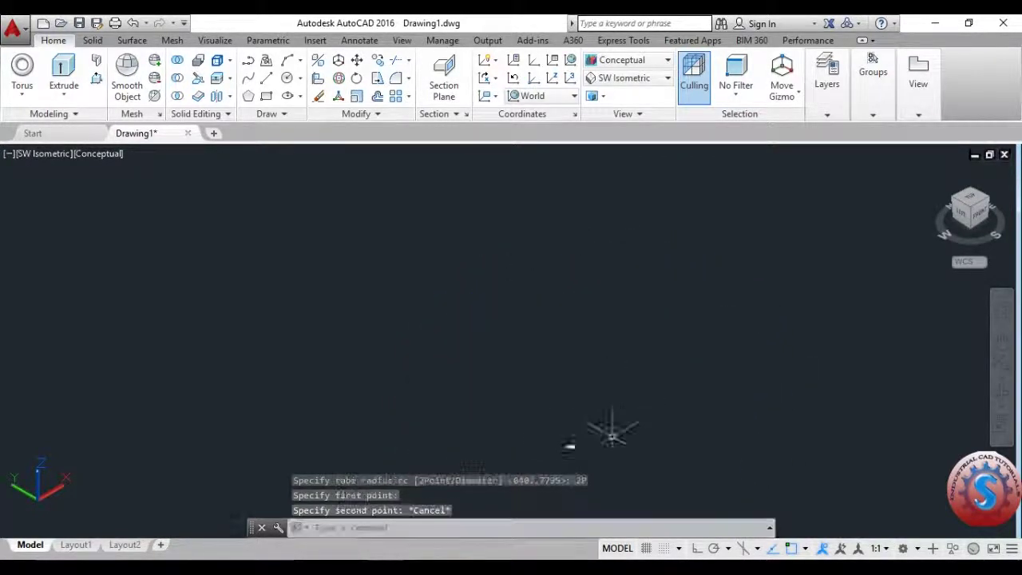
pyautogui.scroll(5, 605, 425)
pyautogui.moveTo(559, 495); pyautogui.dragTo(536, 251, button='middle')
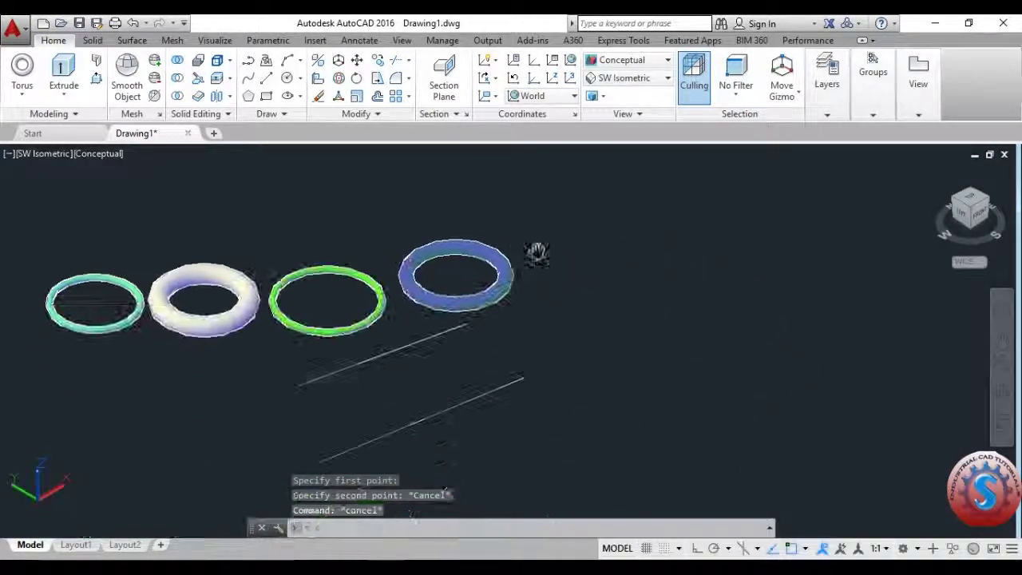
pyautogui.scroll(4, 536, 250)
pyautogui.moveTo(468, 360); pyautogui.dragTo(488, 360, button='middle')
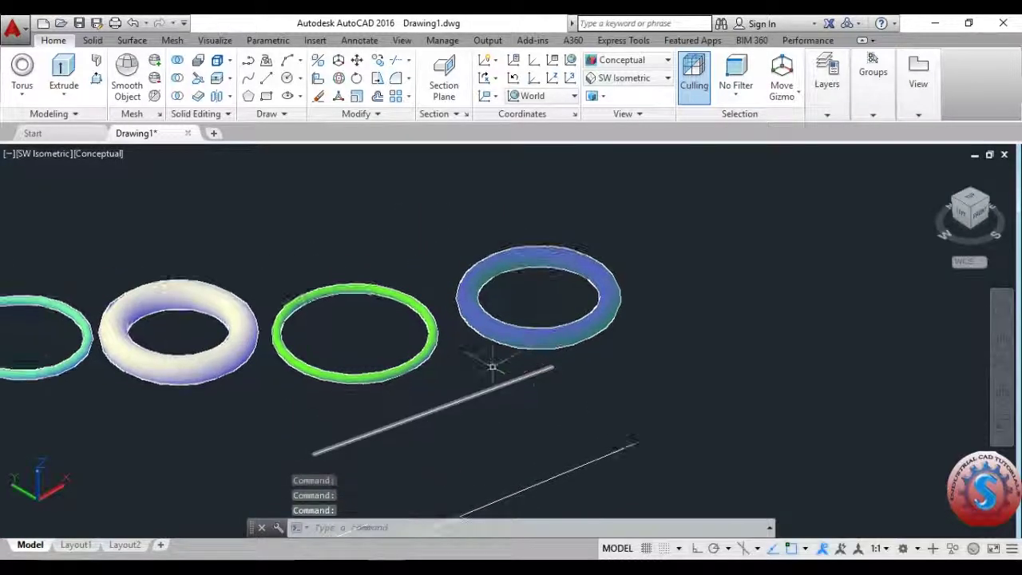
pyautogui.write('TORUS')
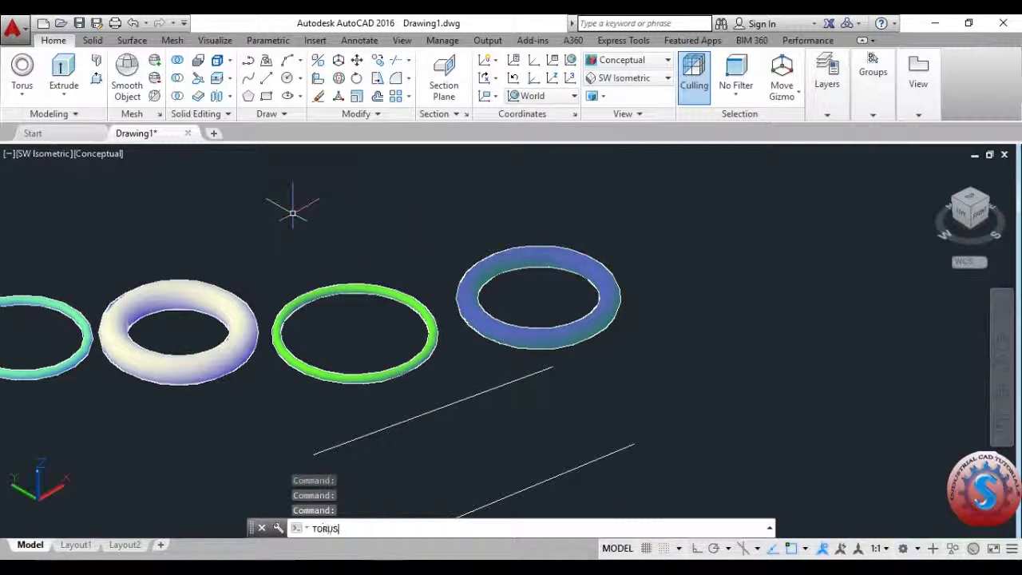
pyautogui.press('Return')
pyautogui.click(515, 528)
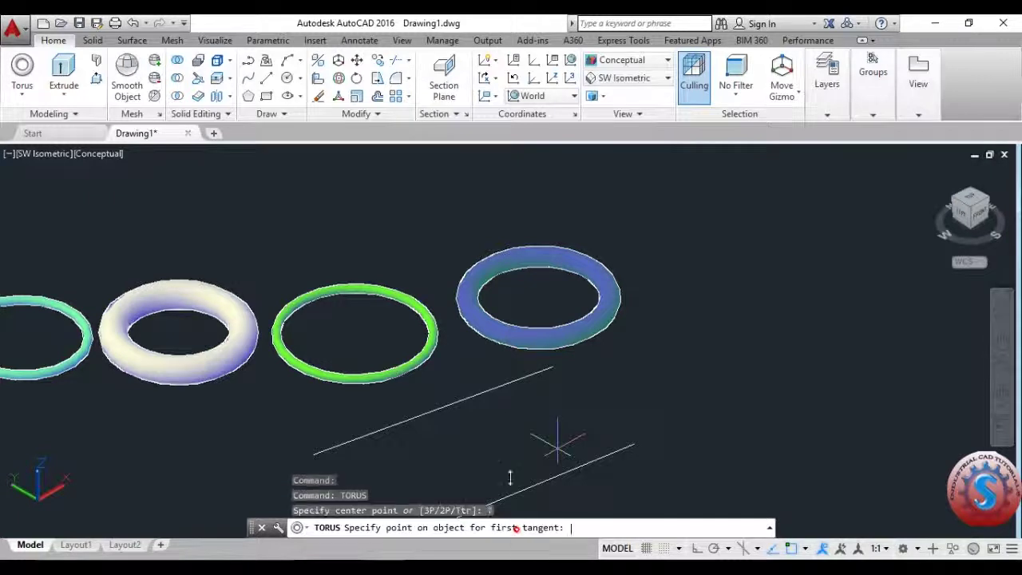
pyautogui.scroll(4, 437, 327)
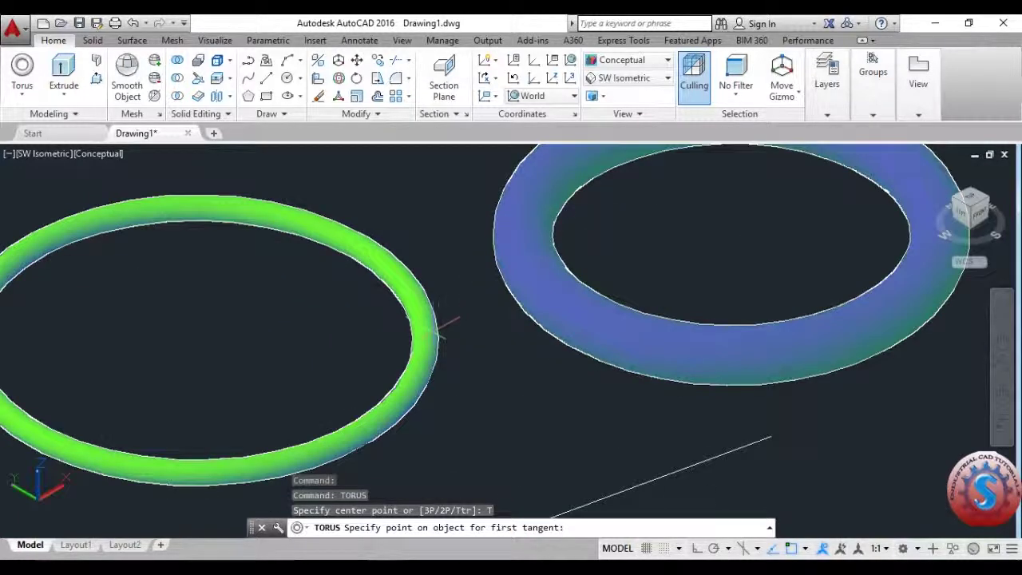
pyautogui.click(437, 327)
pyautogui.click(504, 301)
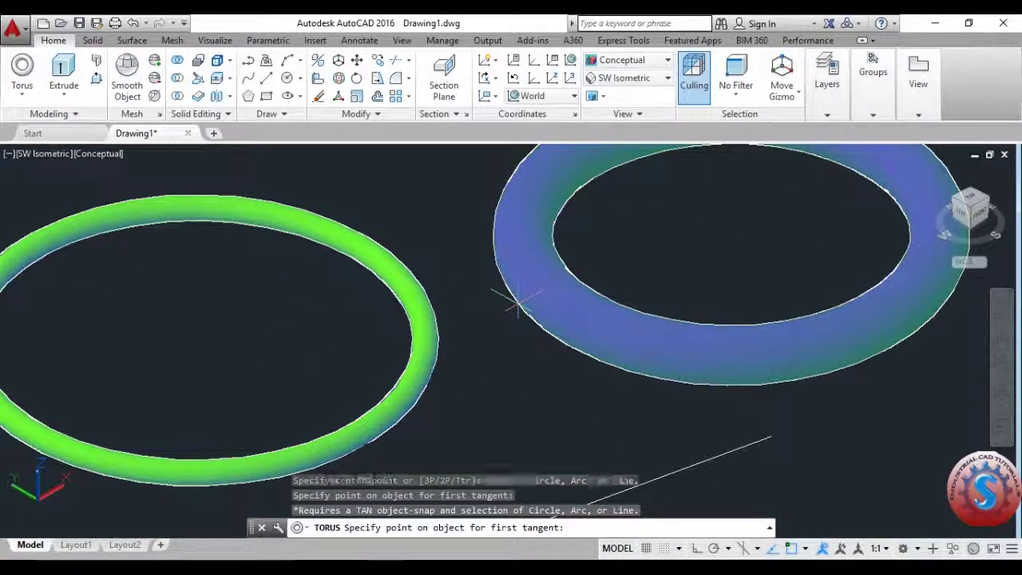
pyautogui.scroll(-5, 492, 375)
pyautogui.scroll(1, 479, 365)
pyautogui.click(489, 386)
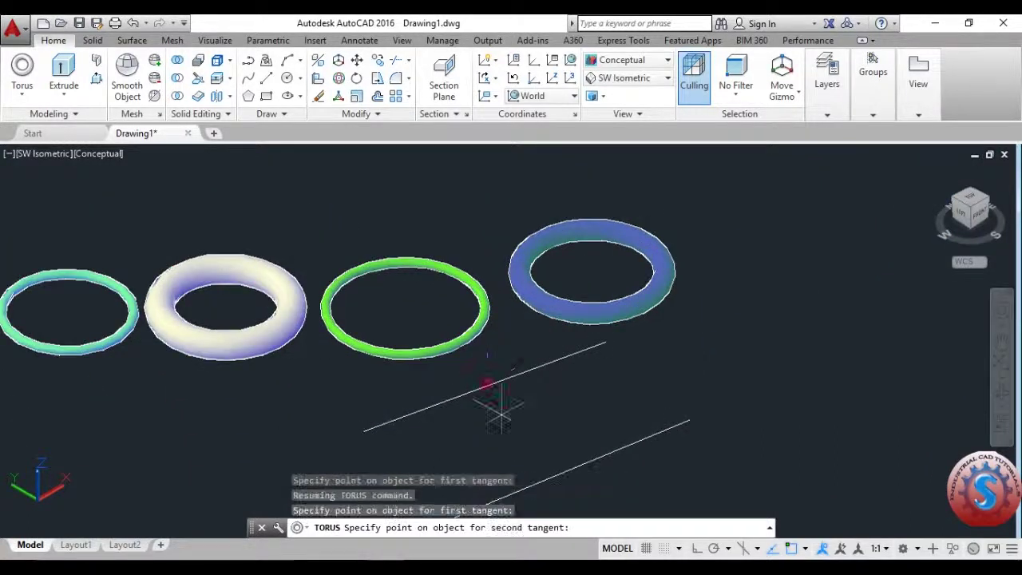
pyautogui.scroll(2, 494, 361)
pyautogui.click(514, 409)
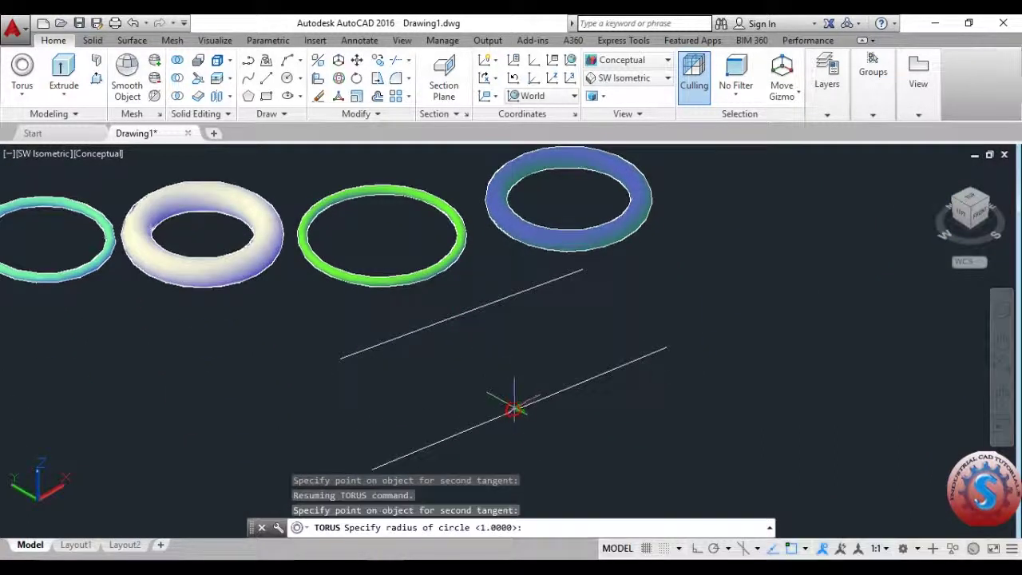
pyautogui.click(518, 408)
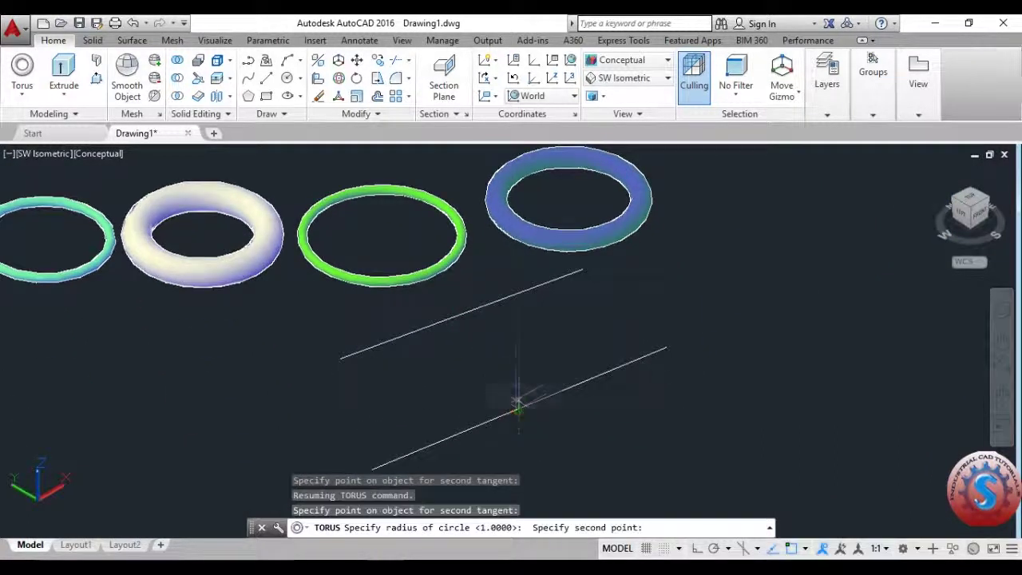
pyautogui.click(471, 310)
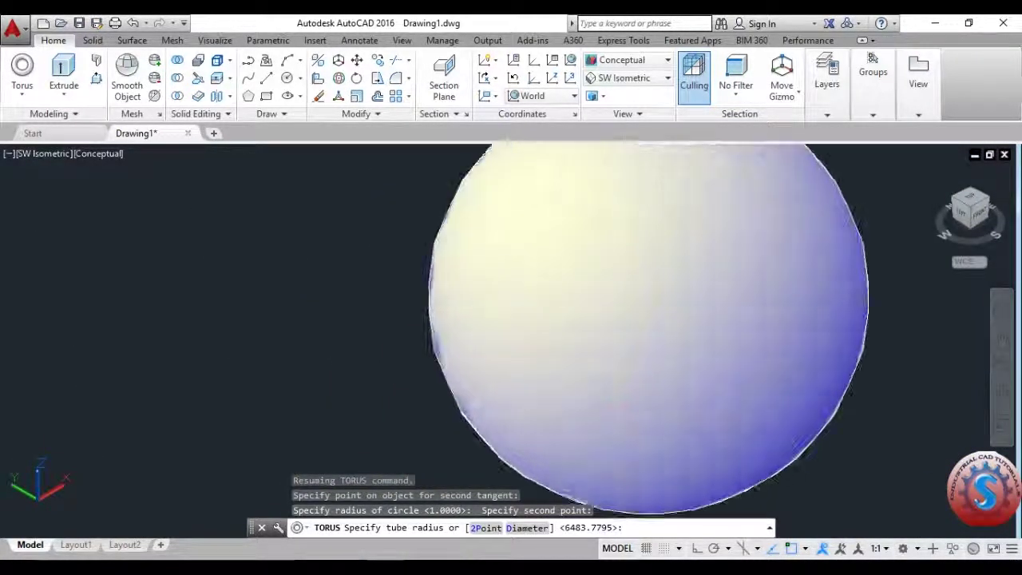
pyautogui.press('Escape')
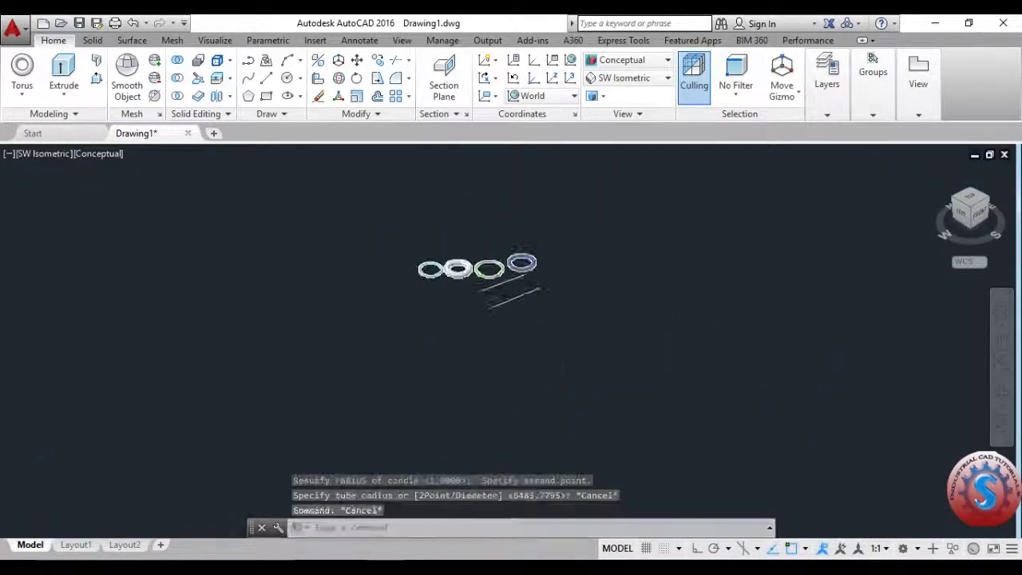
pyautogui.scroll(5, 535, 292)
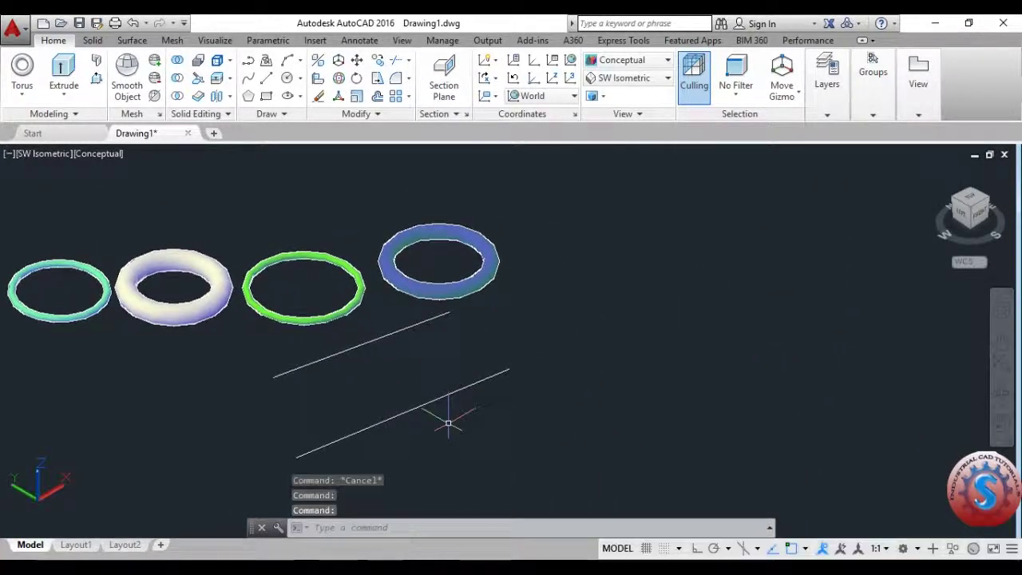
pyautogui.click(23, 94)
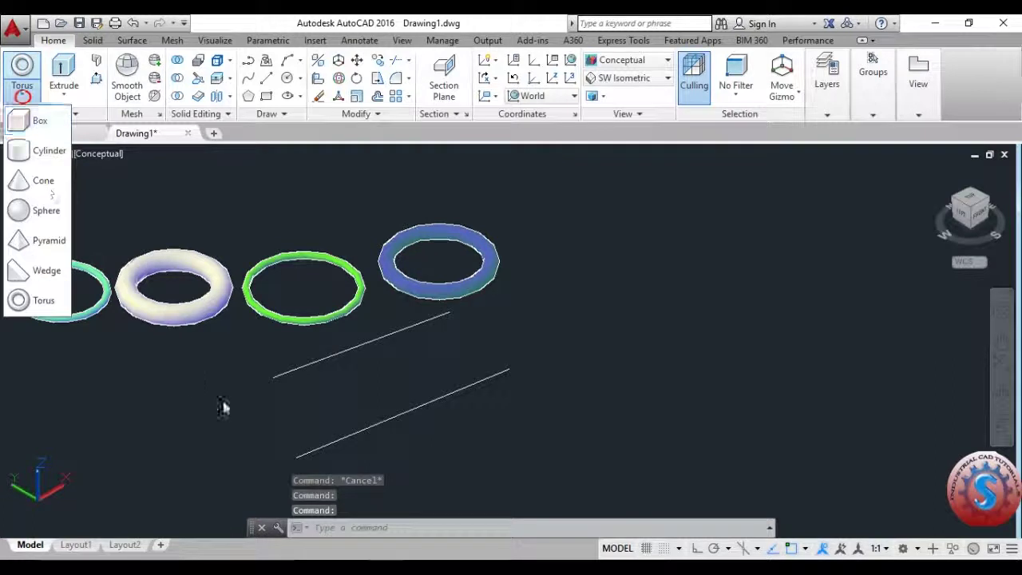
pyautogui.click(42, 302)
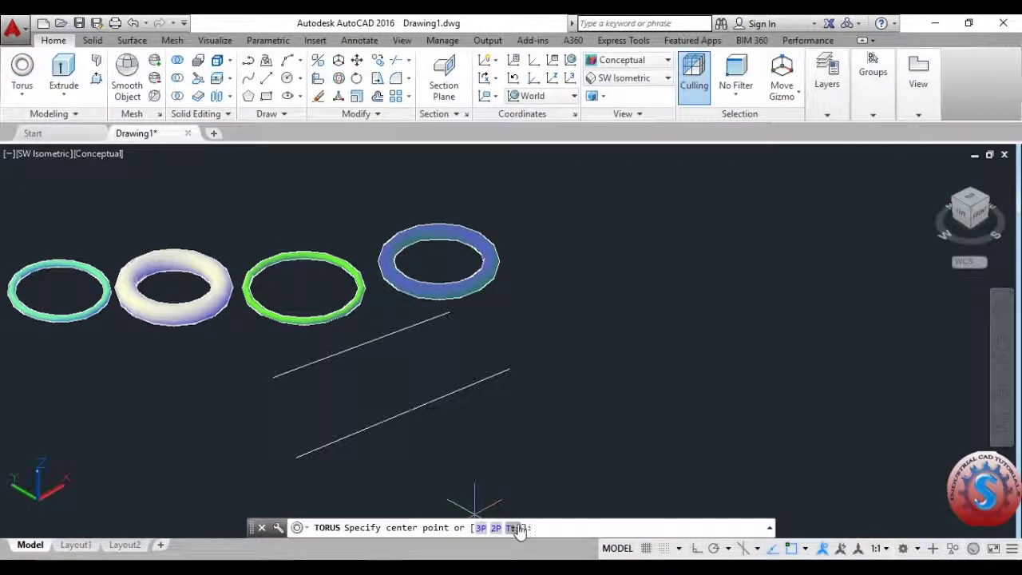
pyautogui.press('Escape')
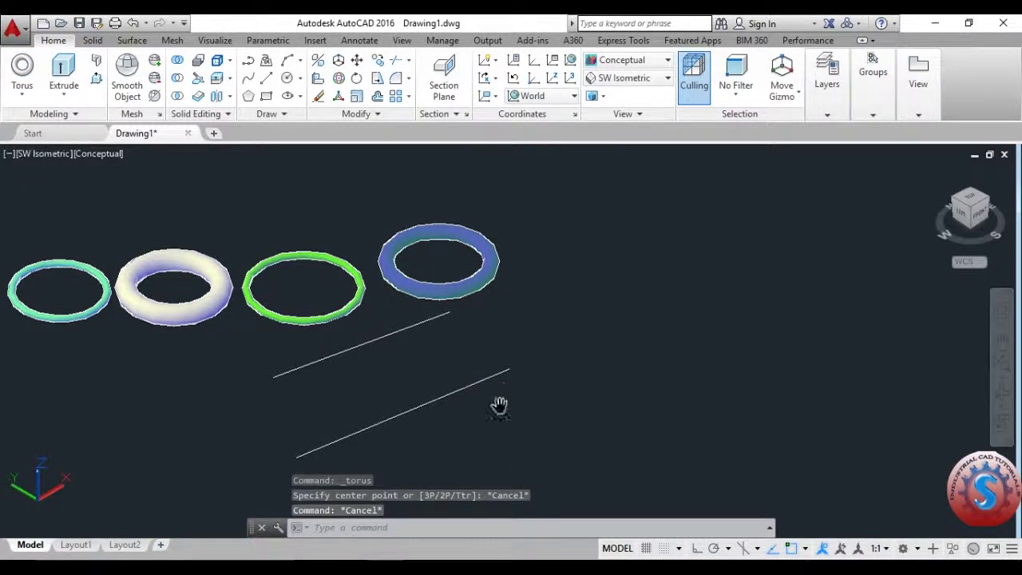
pyautogui.moveTo(499, 405); pyautogui.dragTo(558, 415, button='middle')
pyautogui.write('co')
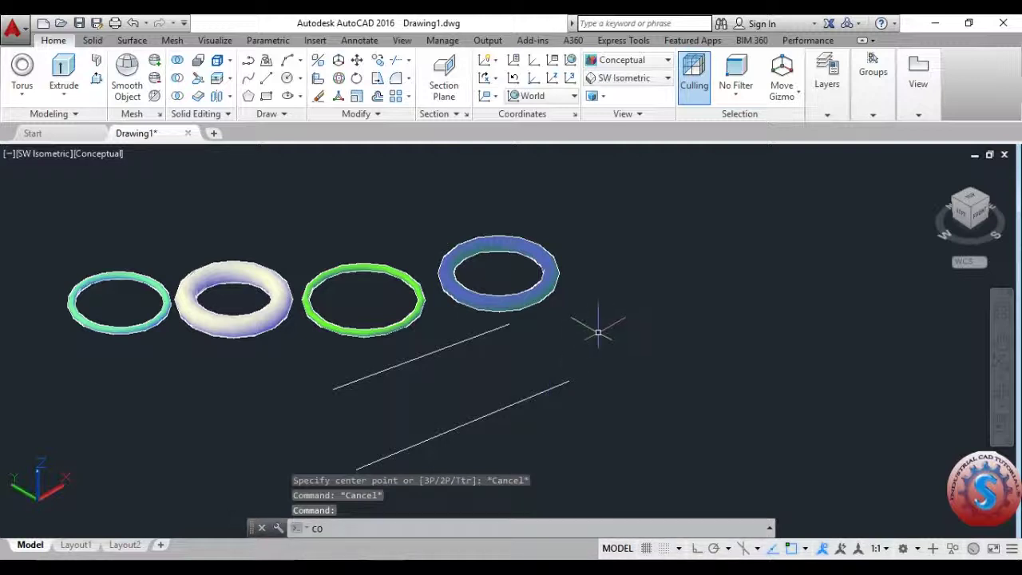
# Copy the blue torus from its centre to a point between the two guide lines
pyautogui.press('Return')
pyautogui.click(581, 321)
pyautogui.click(506, 264)
pyautogui.press('Return')
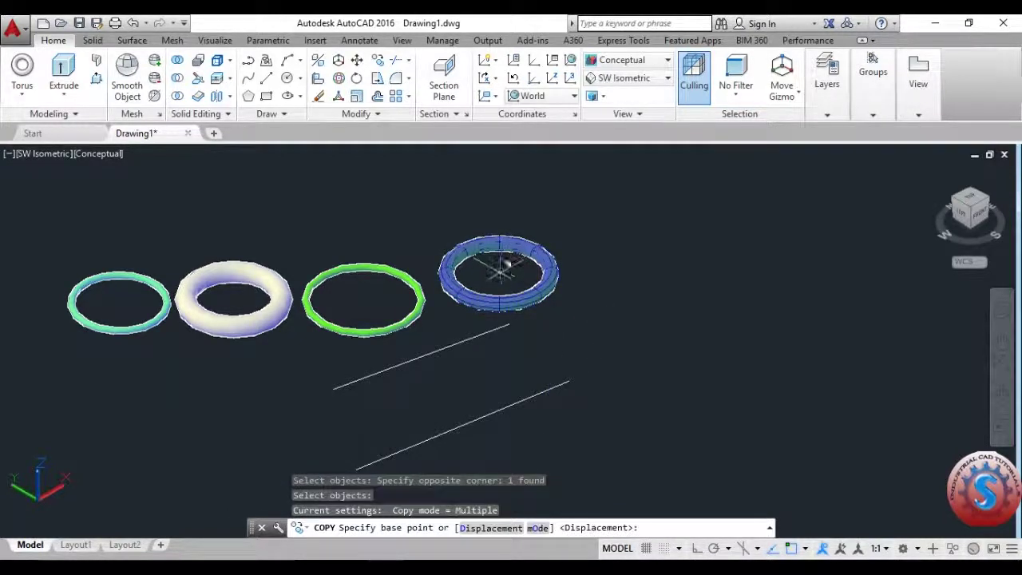
pyautogui.click(501, 270)
pyautogui.click(441, 393)
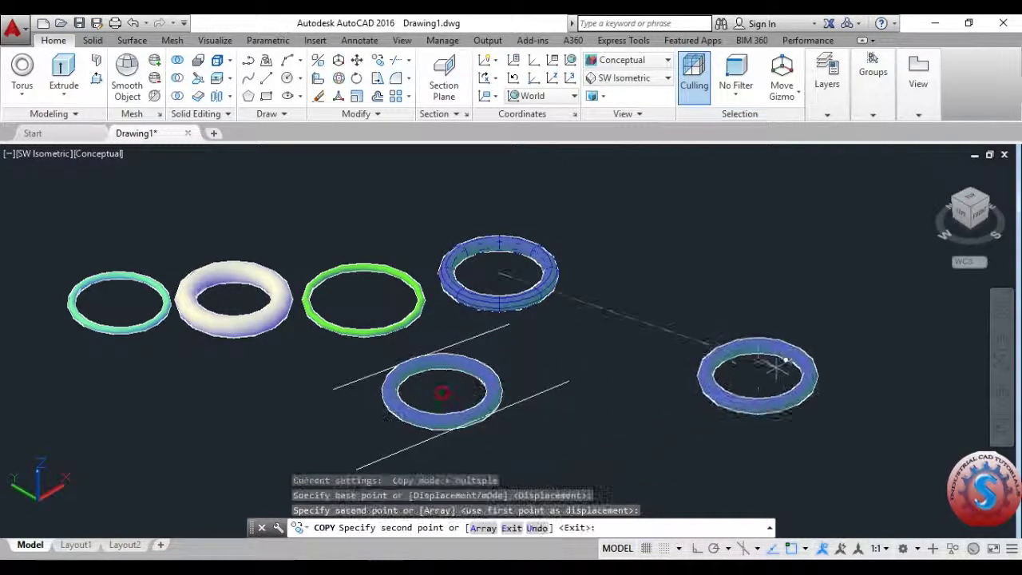
pyautogui.press('Escape')
# Inspect the lower blue torus copy in Quick Properties (radius 328.166, tube 46.6666)
pyautogui.scroll(3, 461, 457)
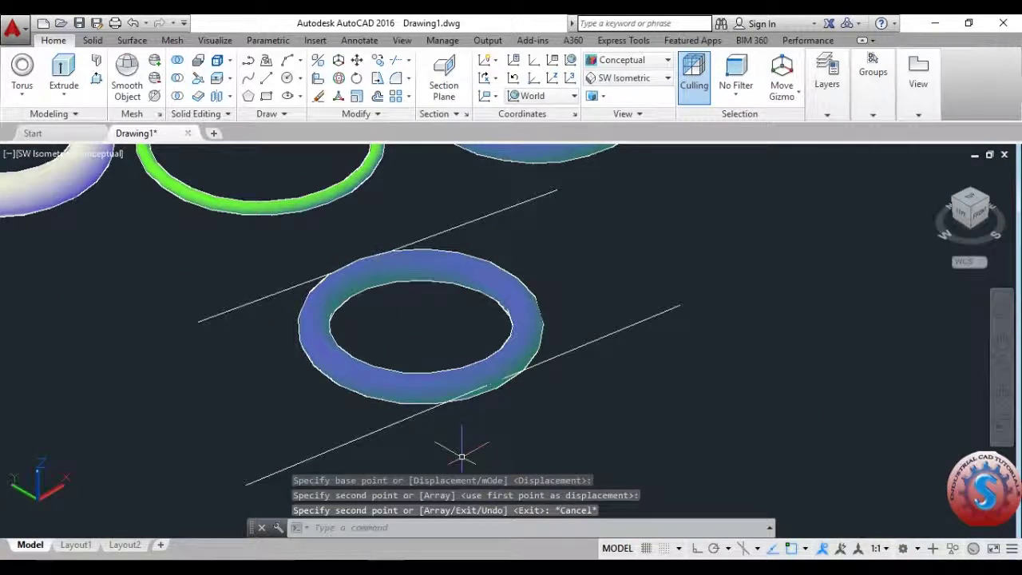
pyautogui.scroll(-5, 462, 457)
pyautogui.scroll(2, 461, 456)
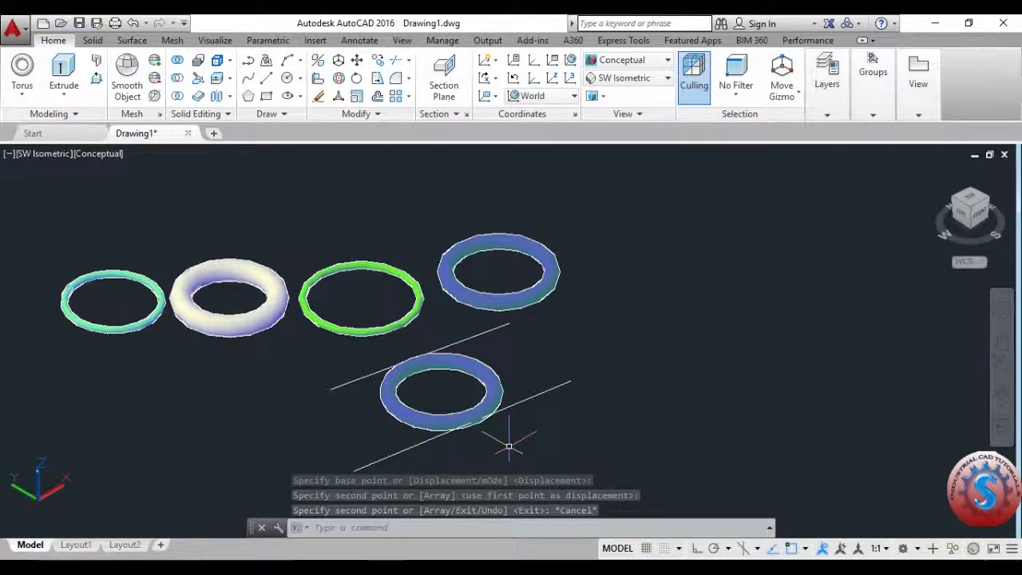
pyautogui.click(492, 395)
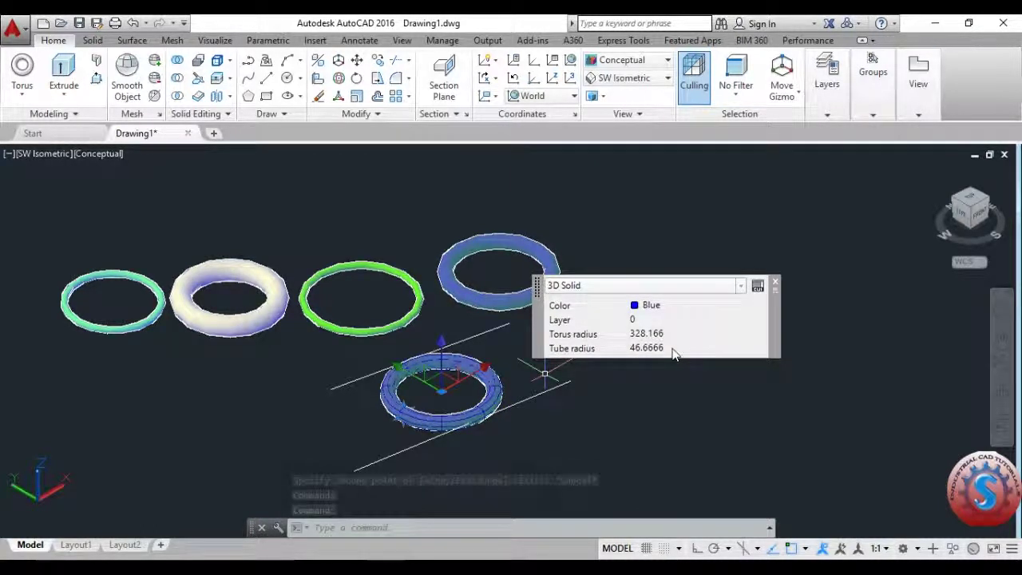
pyautogui.press('Escape')
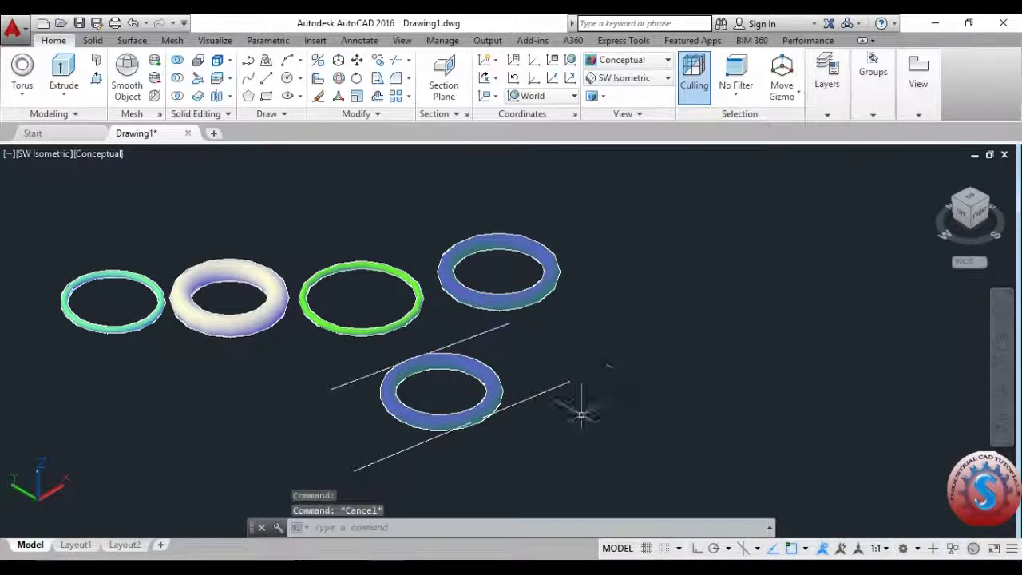
# Create a Ttr torus tangent to both guide lines with radius 300, then select it
pyautogui.write('tor')
pyautogui.press('Return')
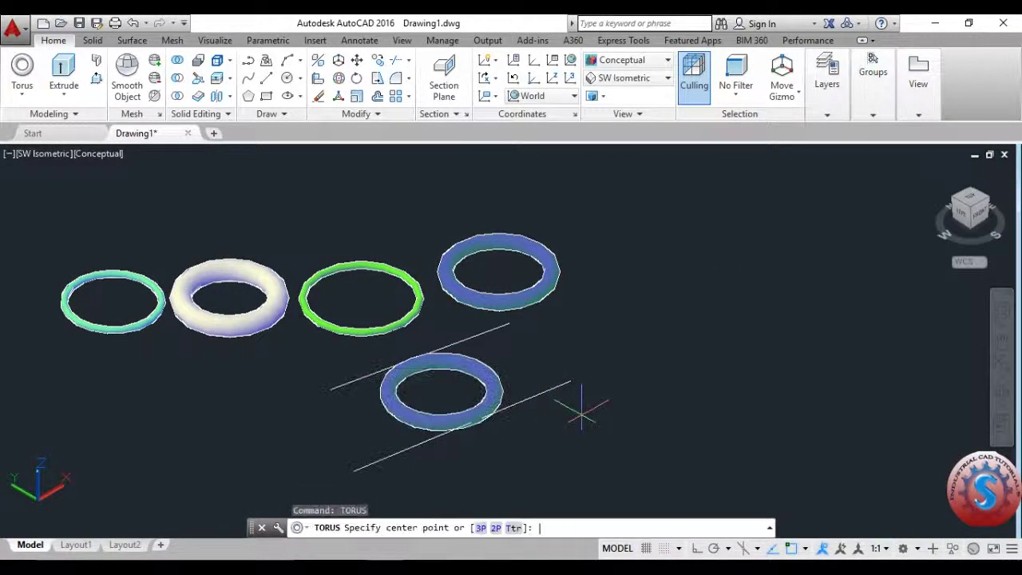
pyautogui.click(514, 529)
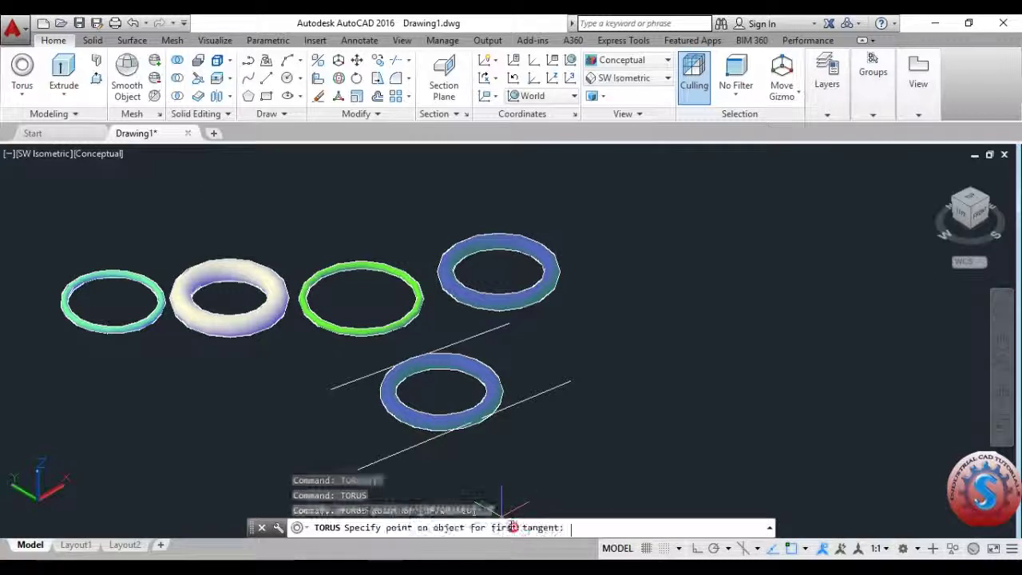
pyautogui.click(497, 326)
pyautogui.click(538, 393)
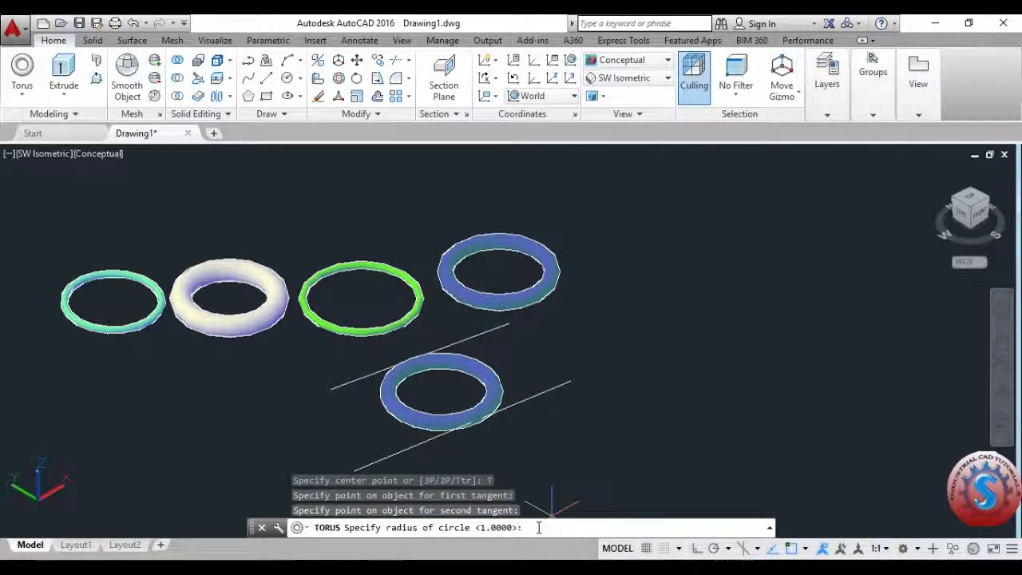
pyautogui.write('300')
pyautogui.press('Return')
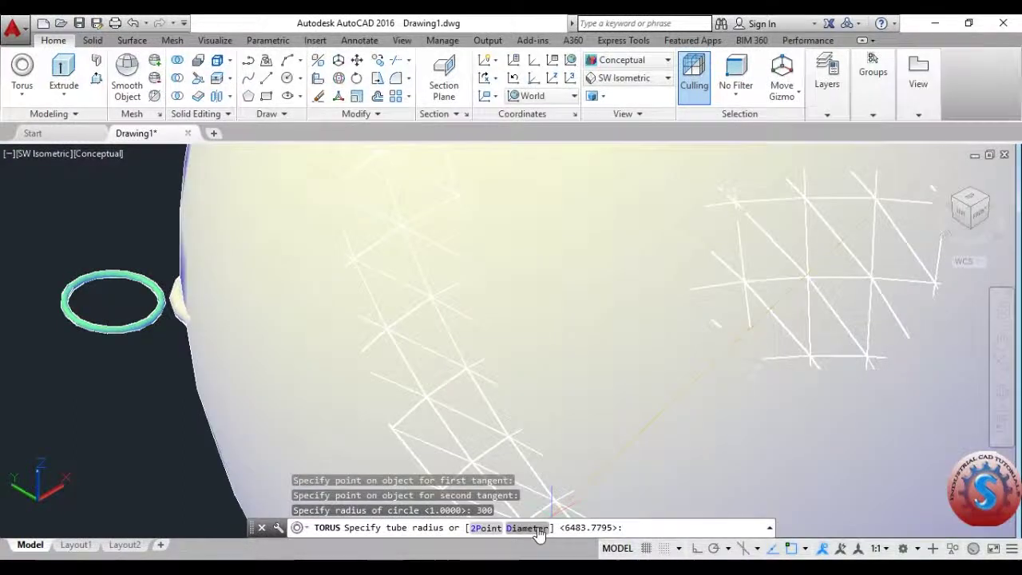
pyautogui.scroll(-5, 719, 320)
pyautogui.scroll(2, 798, 256)
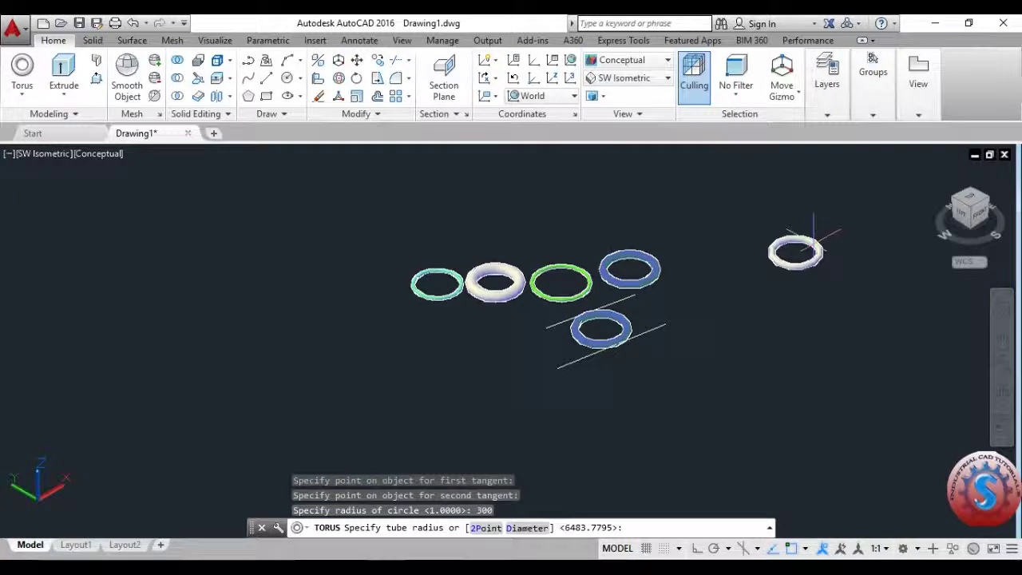
pyautogui.scroll(3, 813, 240)
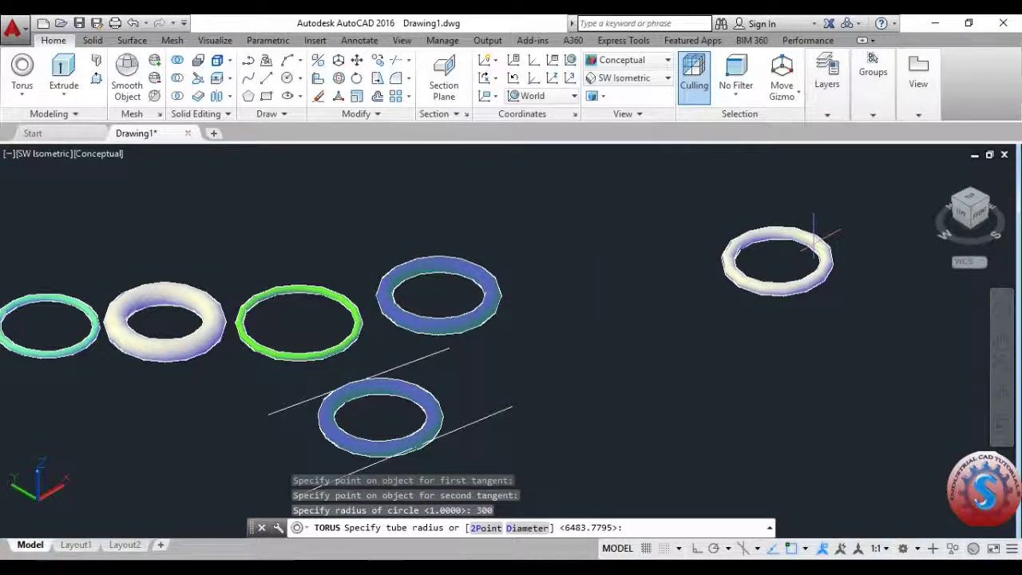
pyautogui.click(813, 240)
pyautogui.click(752, 281)
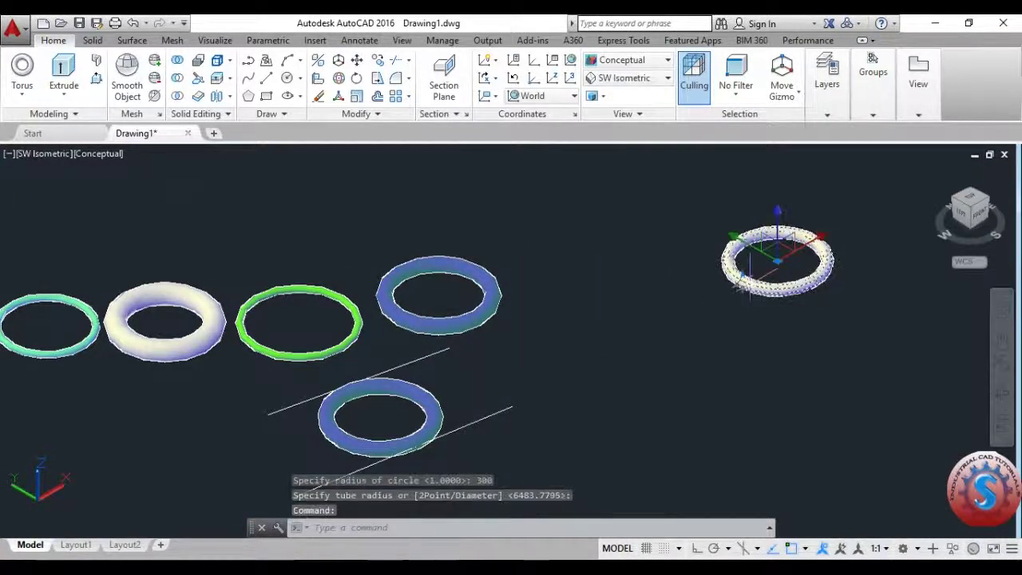
# Set the white torus's tube radius to 10 in Quick Properties
pyautogui.click(885, 239)
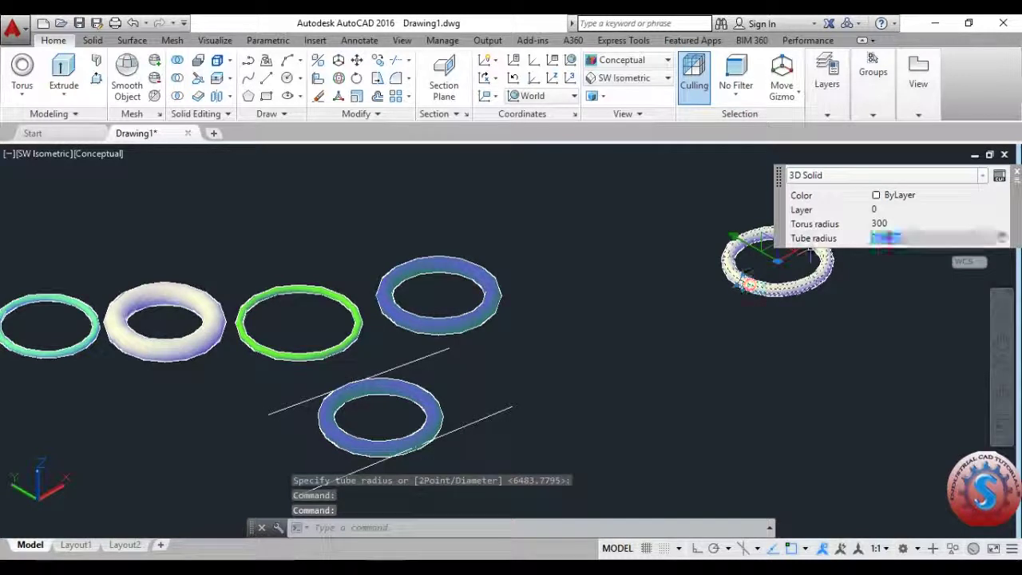
pyautogui.press('Return')
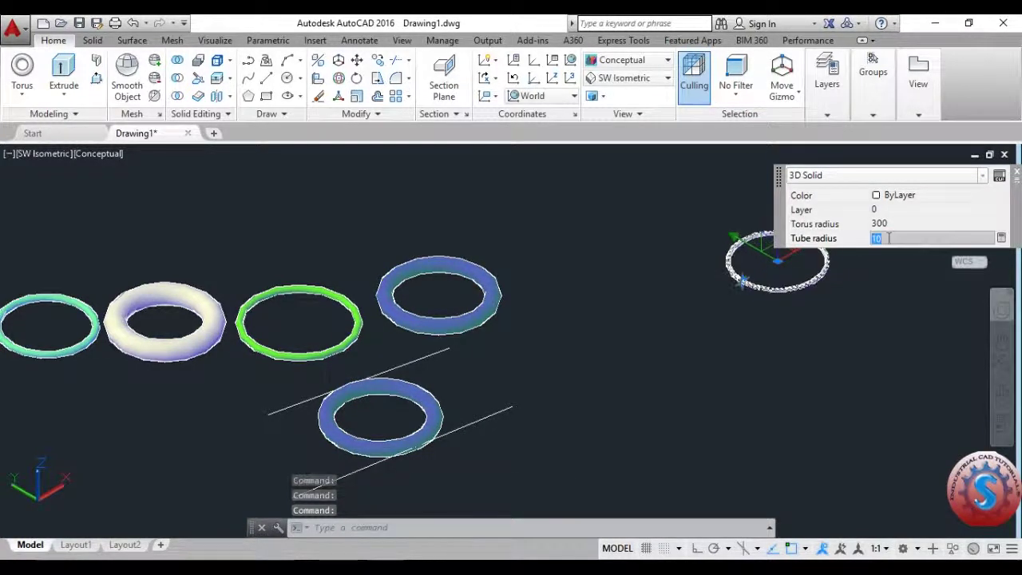
pyautogui.press('Escape')
pyautogui.press('Escape')
pyautogui.scroll(2, 822, 338)
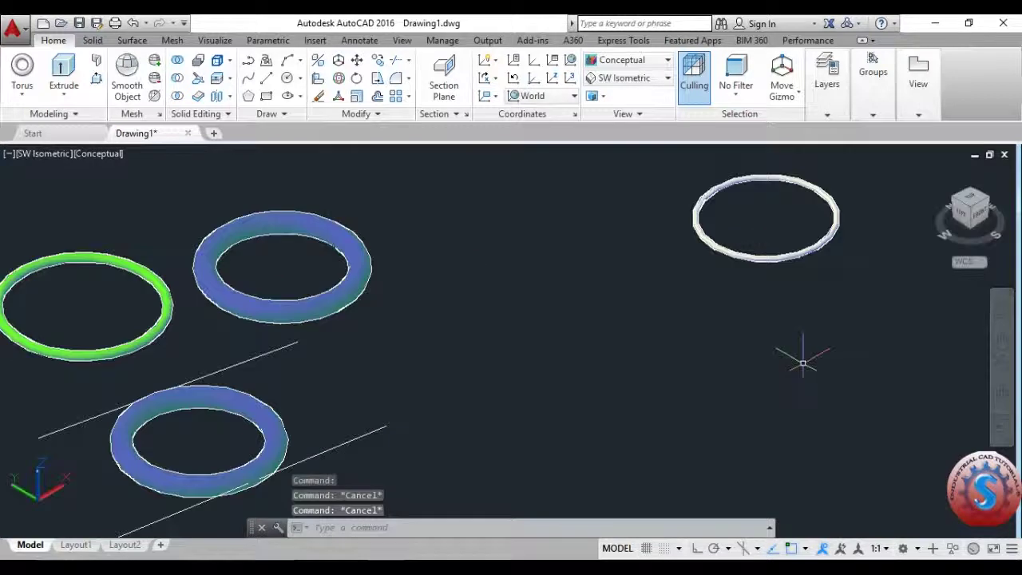
pyautogui.scroll(-2, 799, 354)
pyautogui.scroll(2, 791, 379)
pyautogui.scroll(-3, 786, 383)
pyautogui.scroll(2, 787, 383)
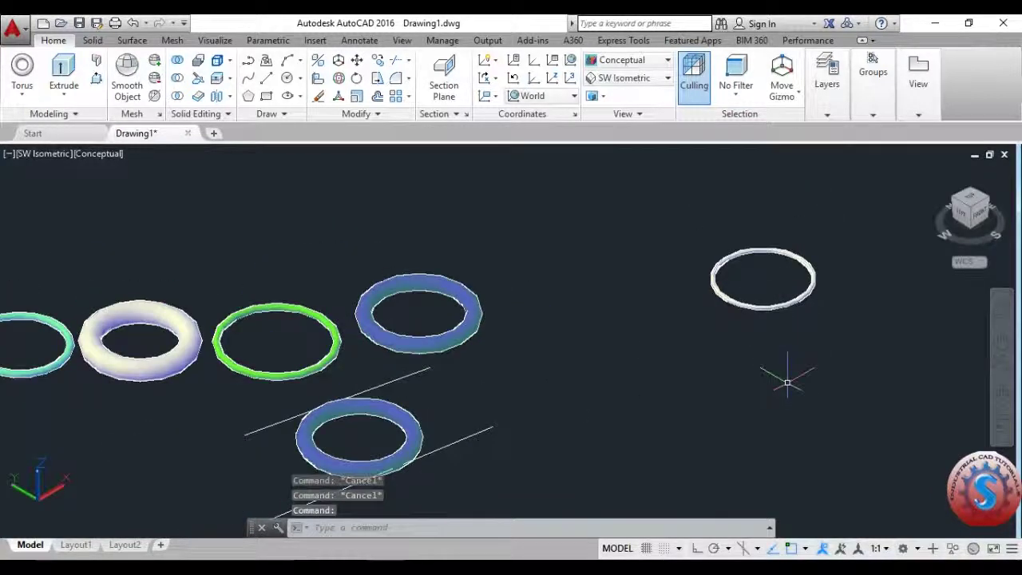
# Copy the white ring from its centre to beside the lower blue torus
pyautogui.write('co')
pyautogui.press('Return')
pyautogui.click(812, 345)
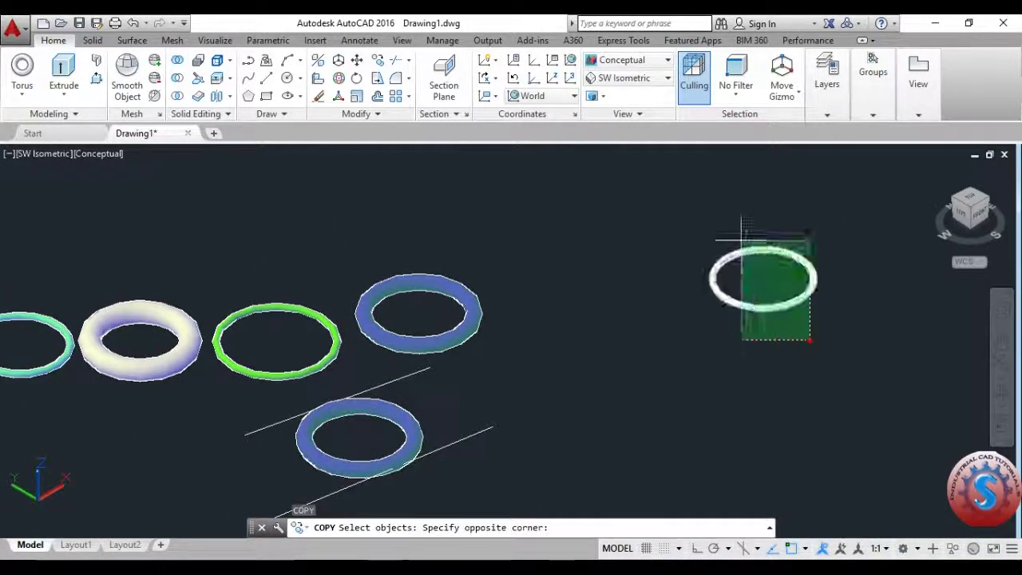
pyautogui.click(740, 221)
pyautogui.press('Return')
pyautogui.click(763, 277)
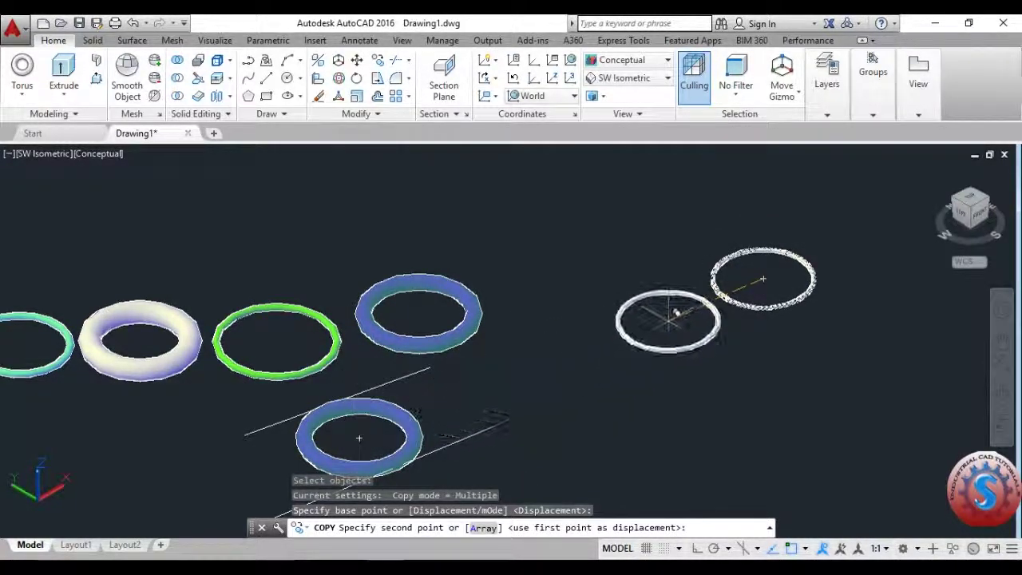
pyautogui.click(463, 391)
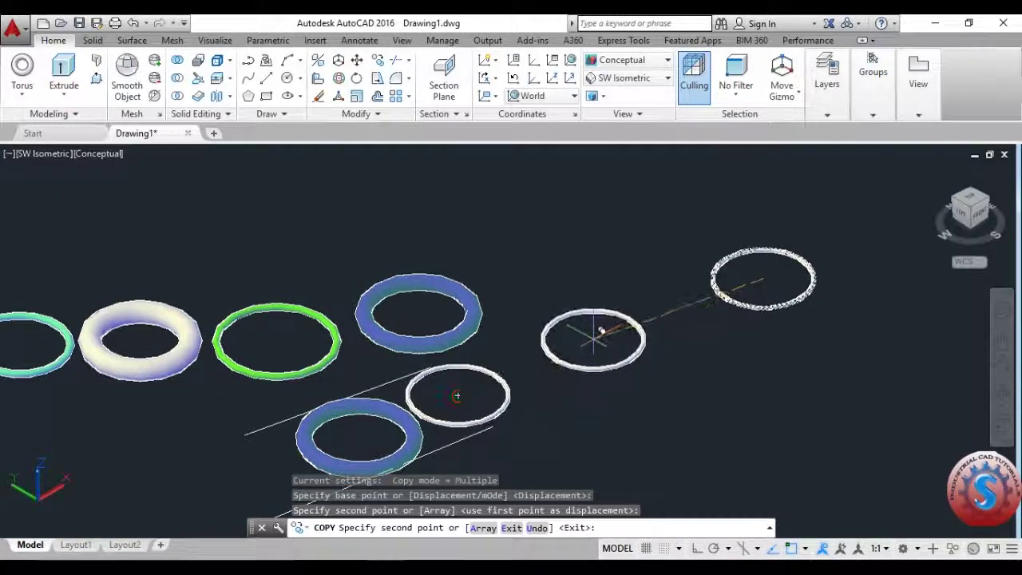
pyautogui.press('Escape')
# Window-select the far white ring for deletion
pyautogui.scroll(-3, 635, 366)
pyautogui.click(862, 351)
pyautogui.click(719, 208)
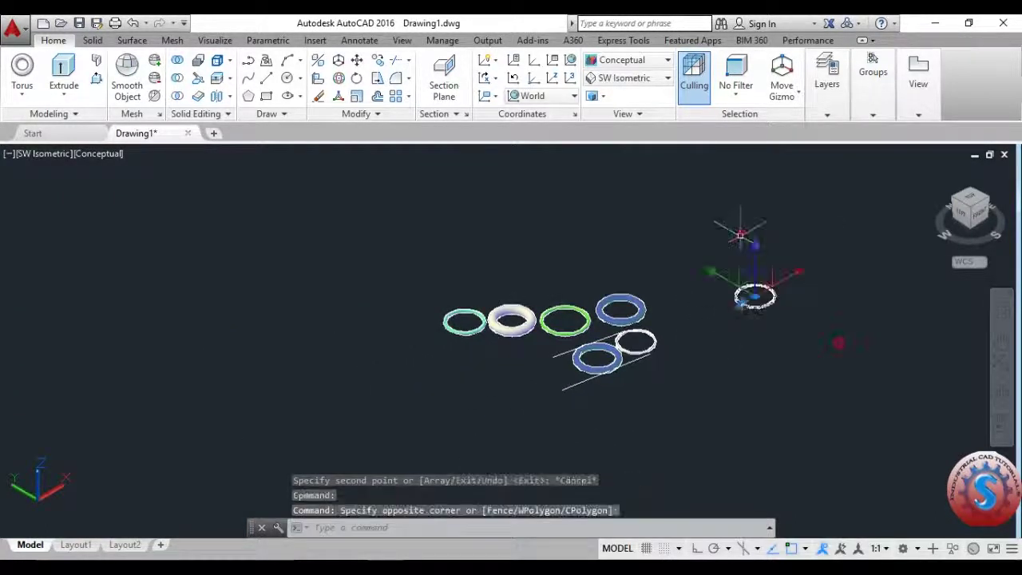